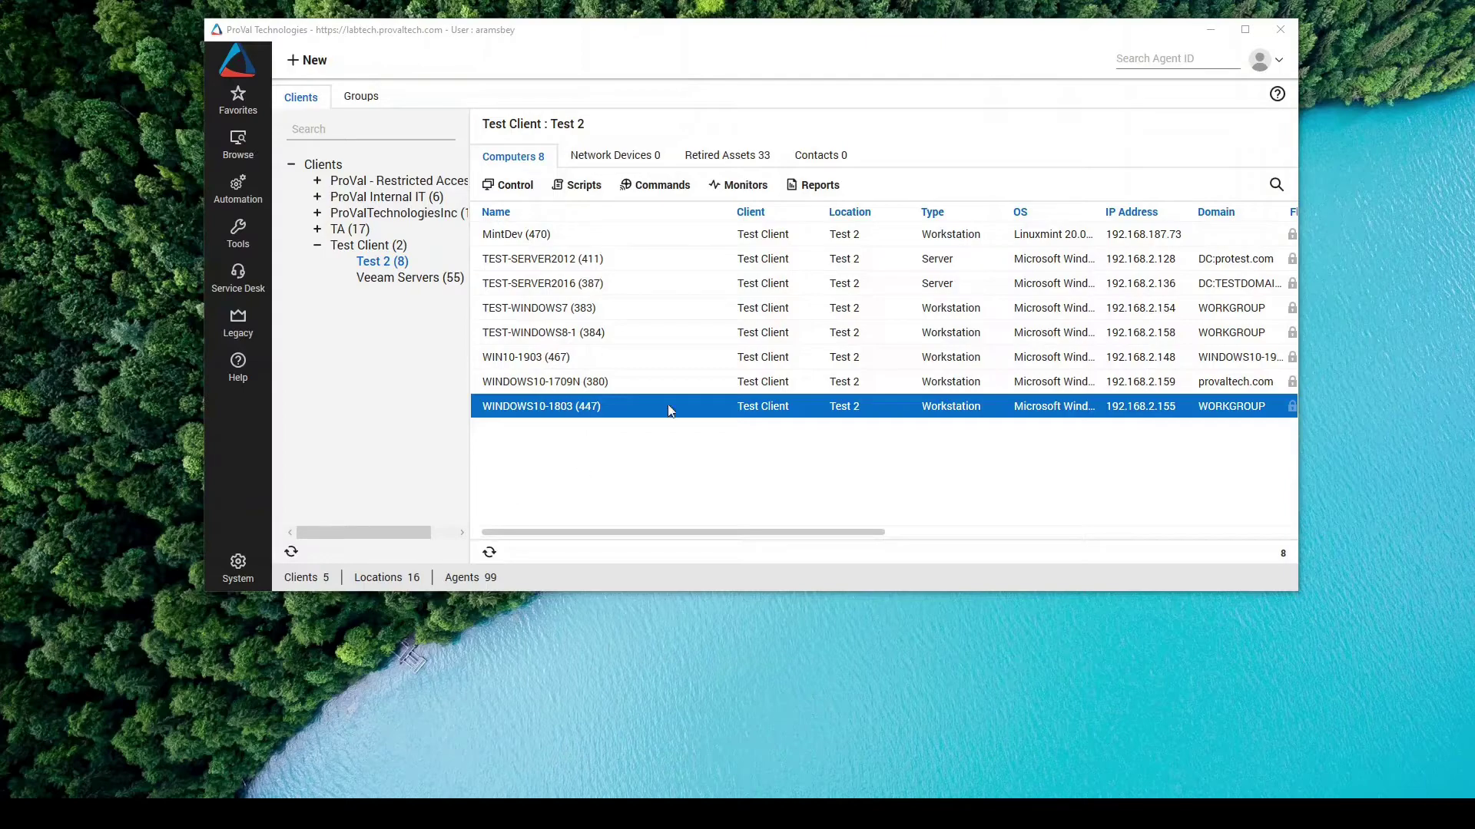
Step: Minimize the ProVal Automate console and focus the Information Base Categories list behind it
left_click(1204, 28)
left_click(652, 336)
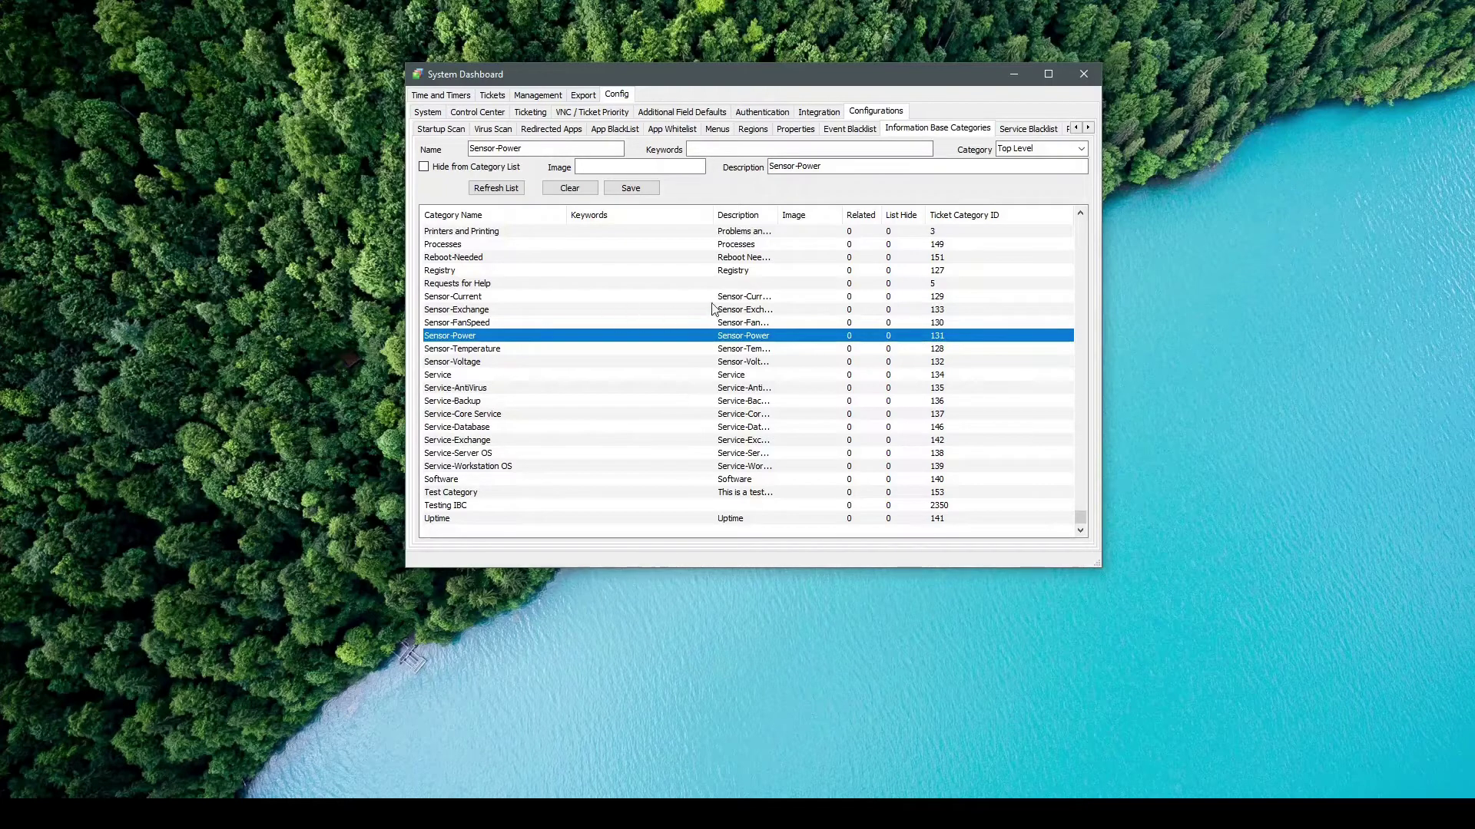
Step: Refresh the Information Base Categories list and empty the Name and Description fields
left_click(515, 187)
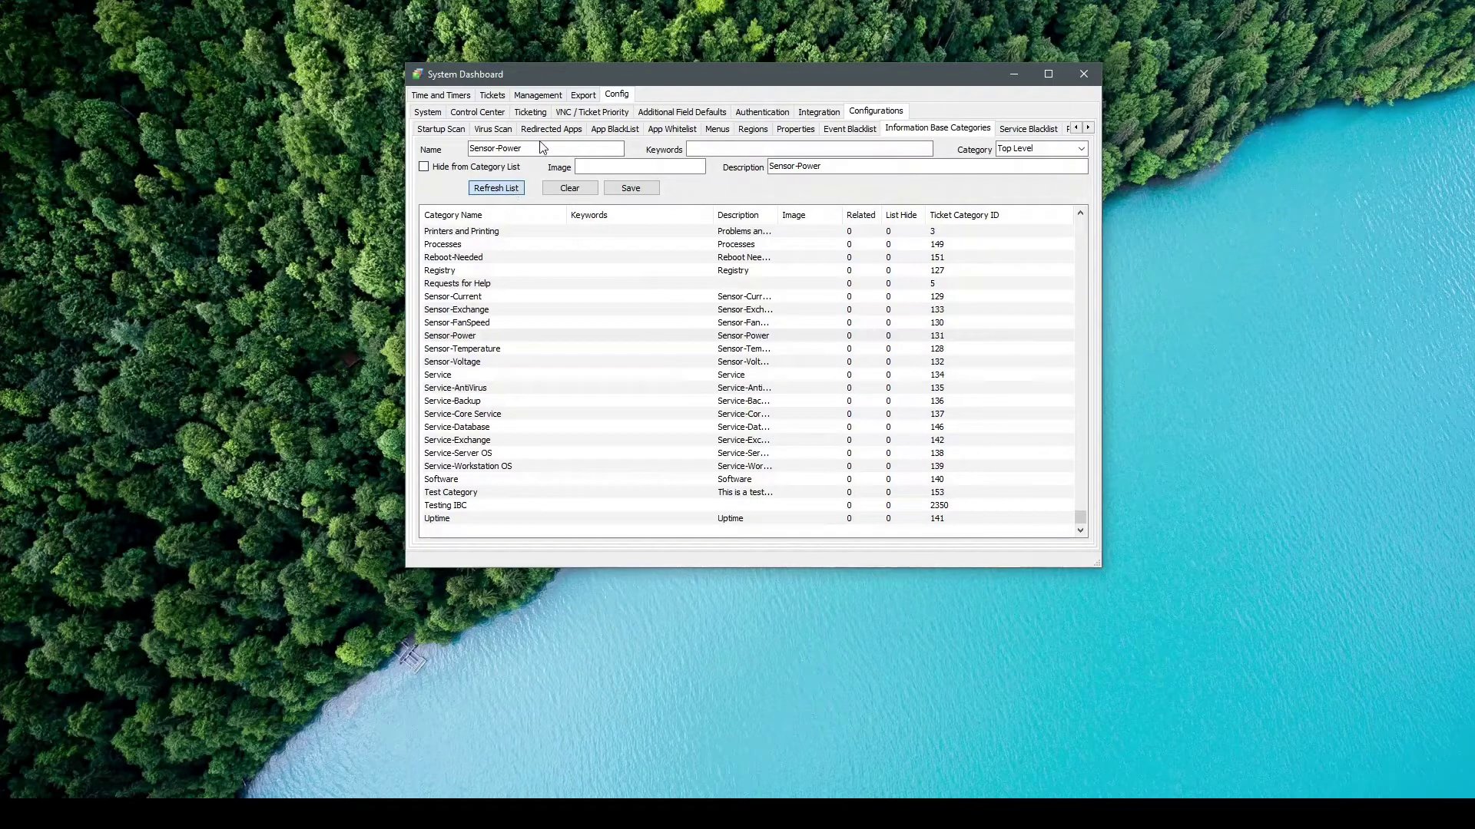
left_click(568, 191)
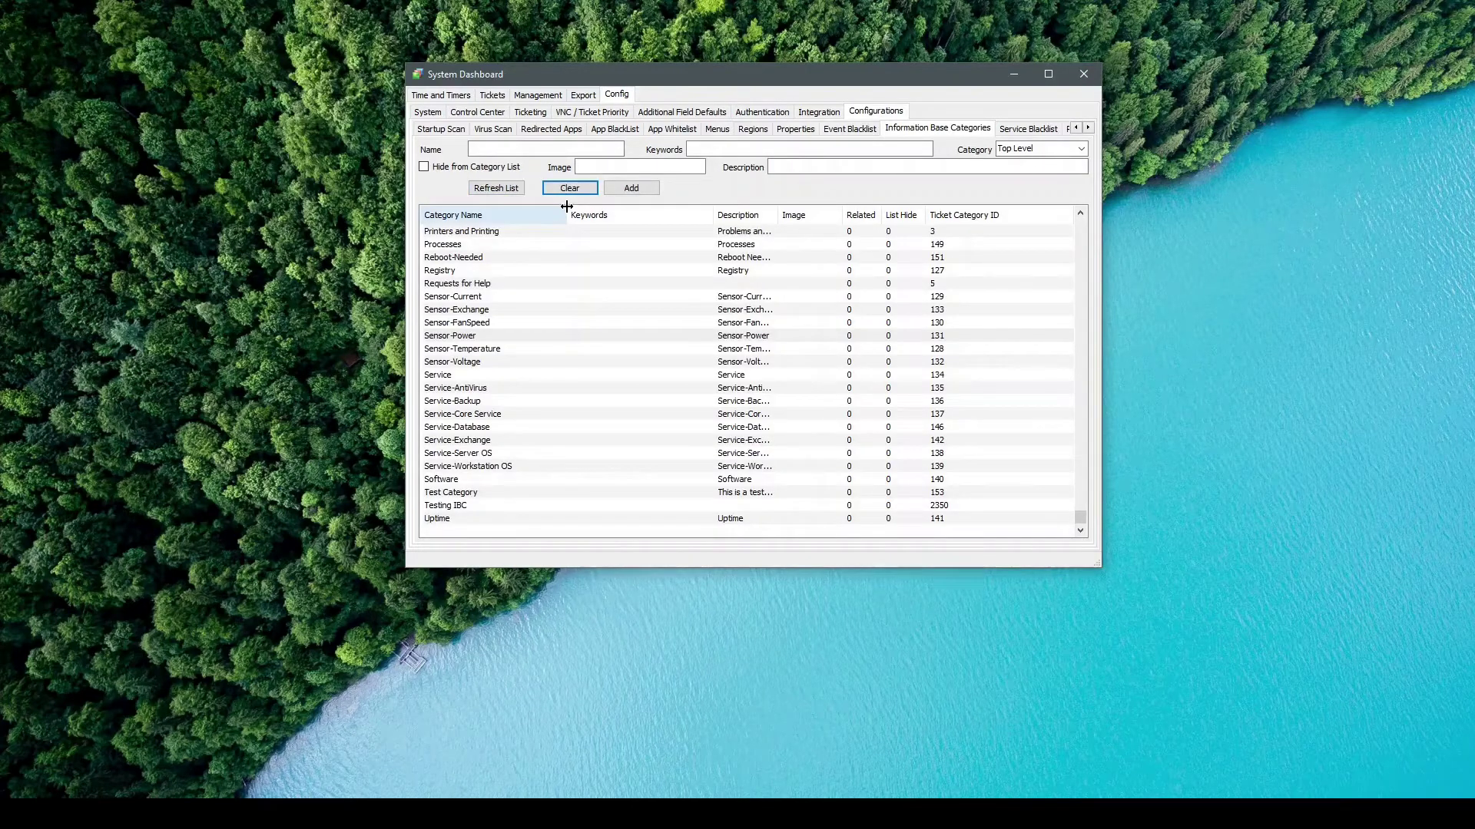
Step: Add top-level category 'CUSTOM - Ticket Catory - Item' and select its new entry (ID 2351)
left_click(484, 151)
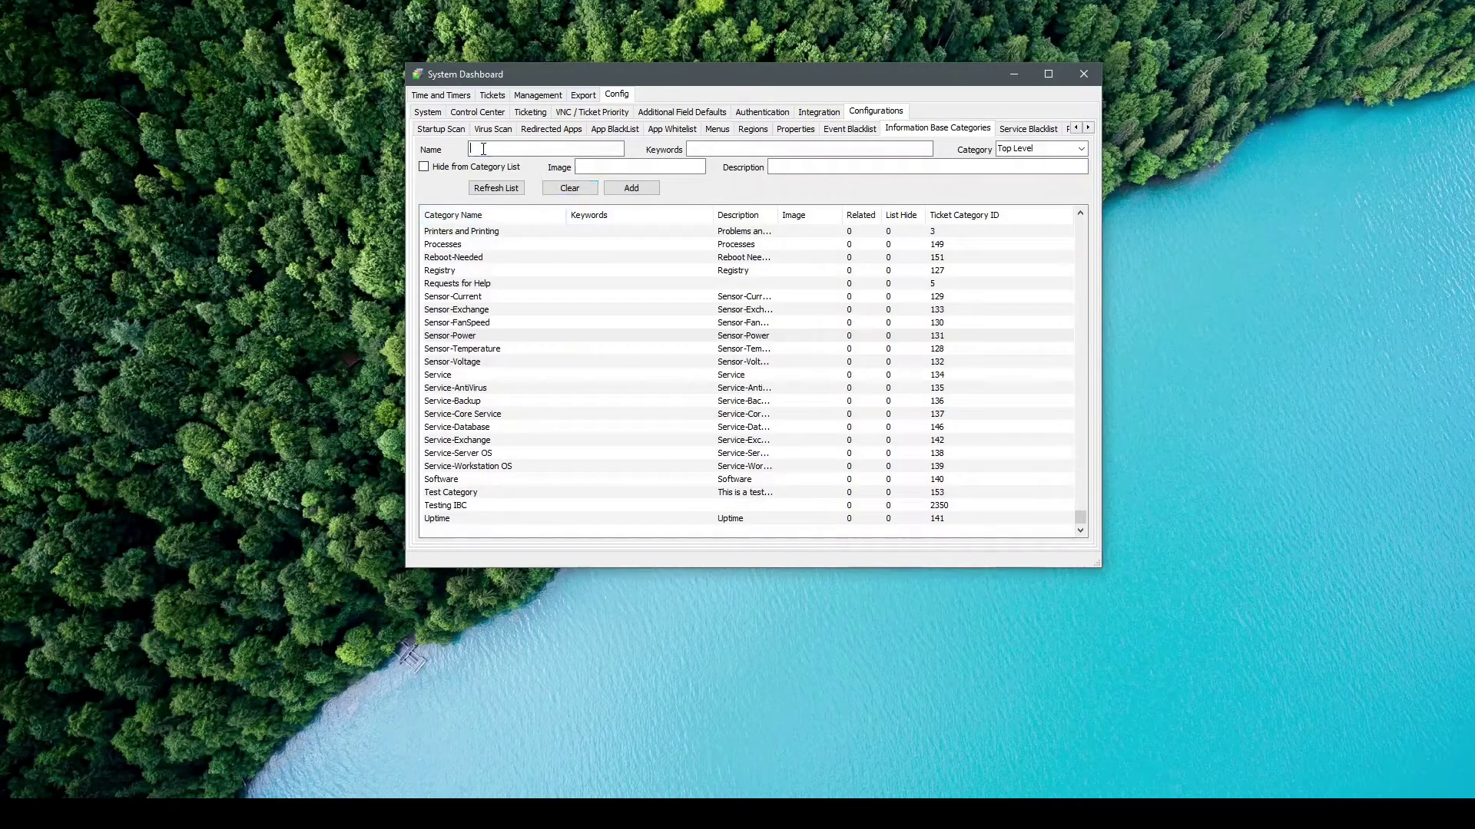
type("CUSTOM - Ti")
type("cket Cat")
type("ory - ")
type("Item")
key("Tab")
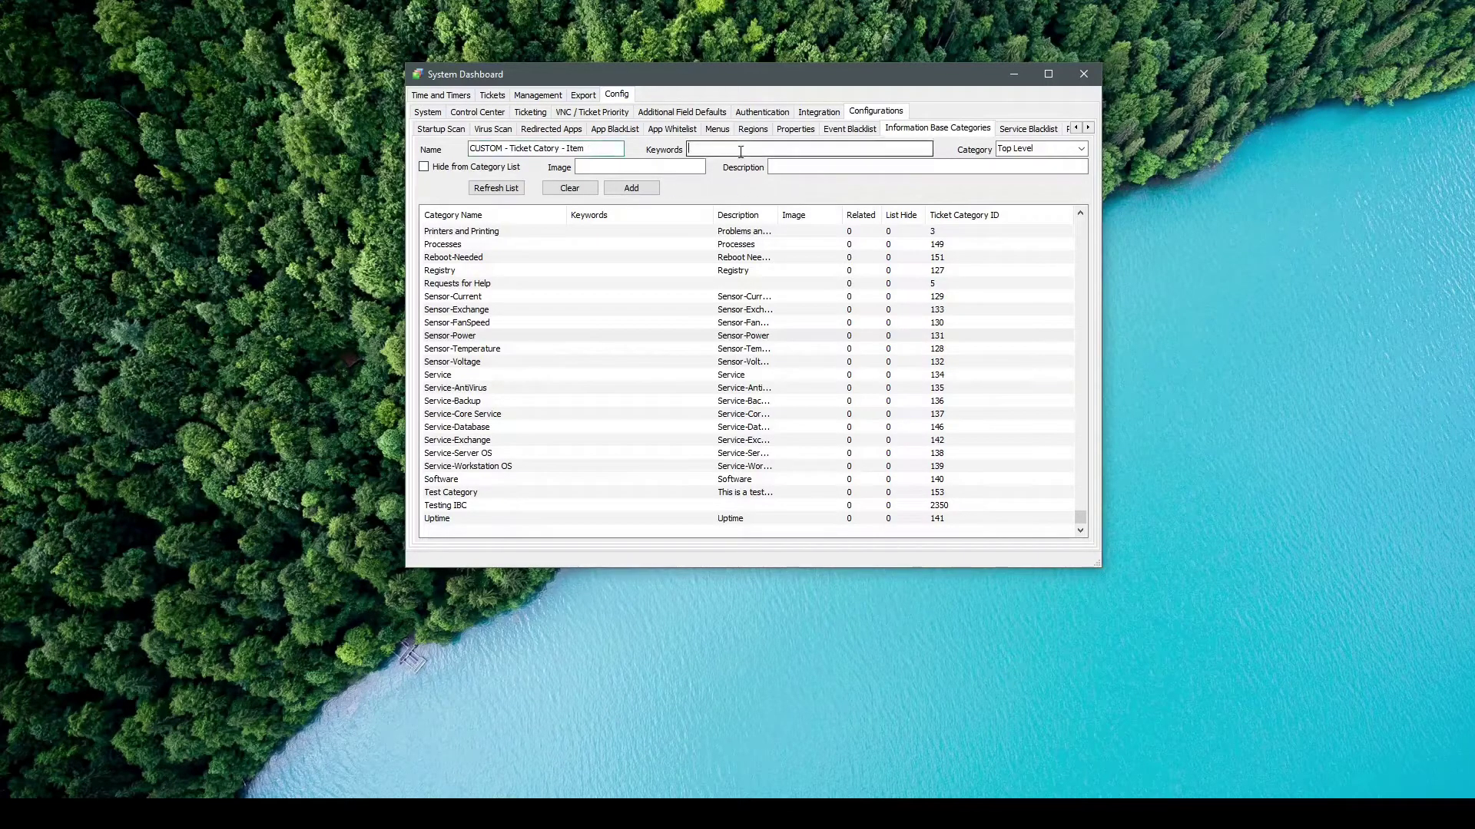
key("shift+Tab")
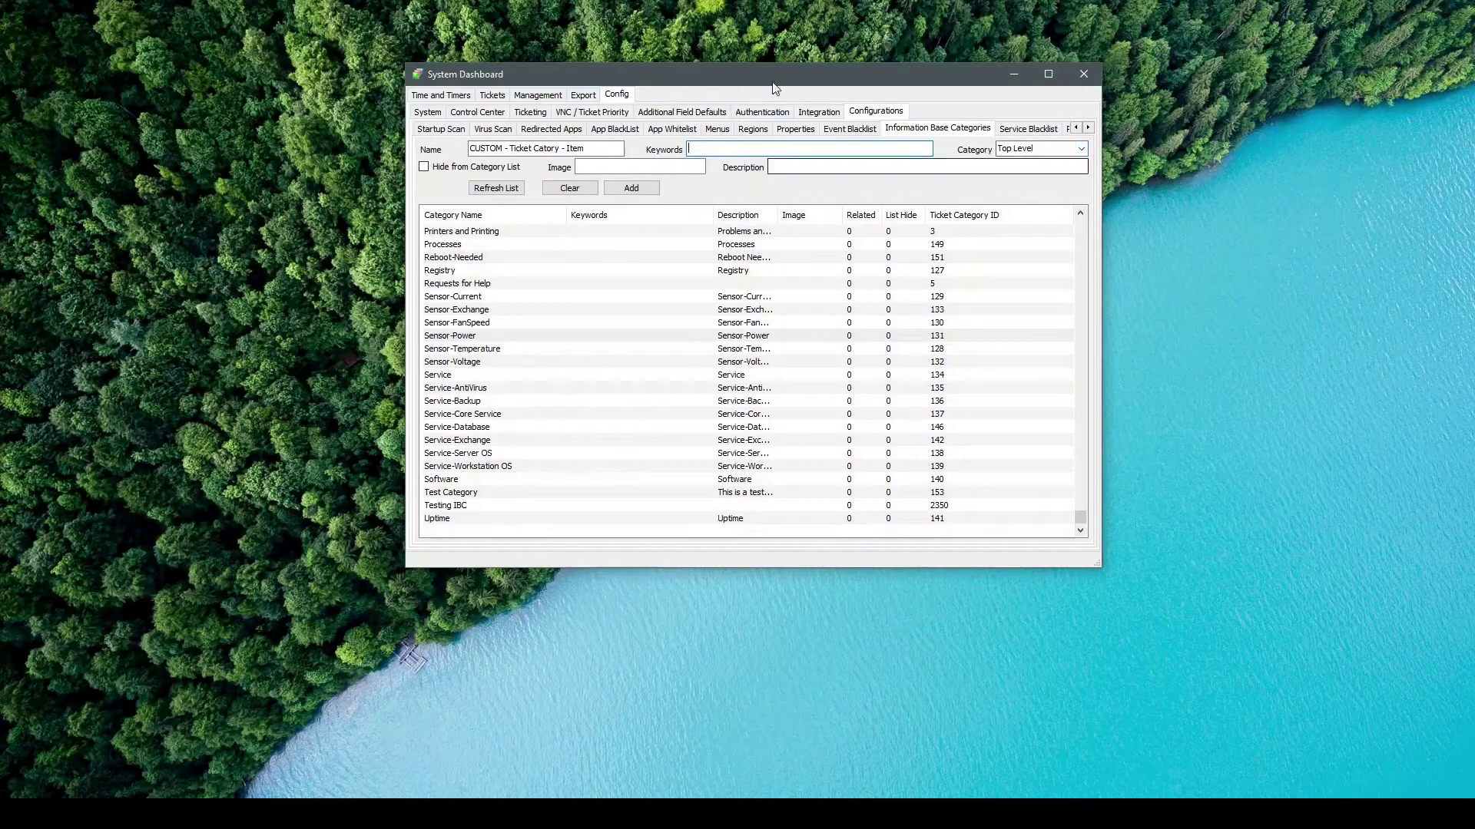
left_click(641, 193)
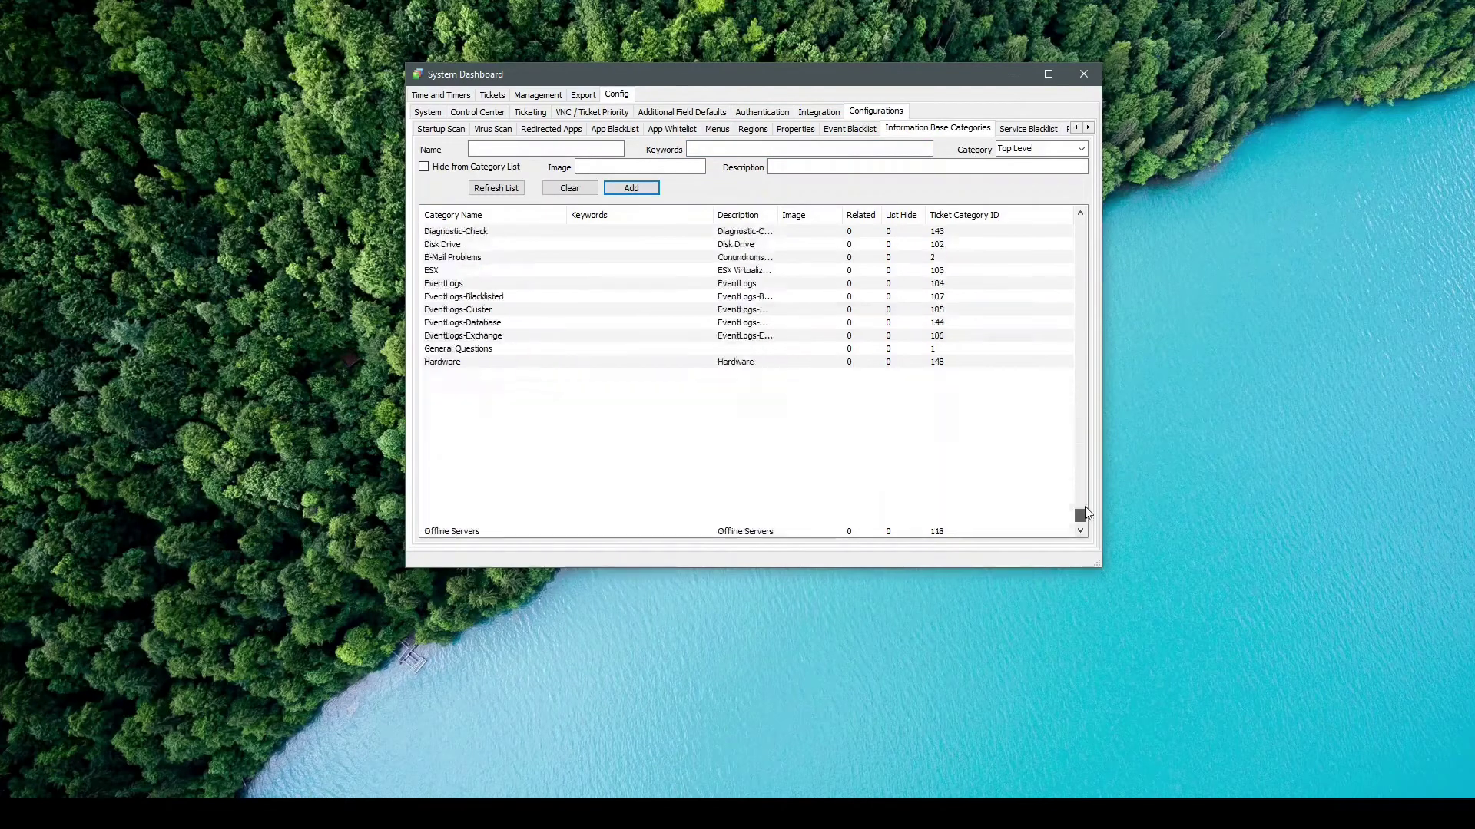
left_click_drag(1100, 237, 1102, 533)
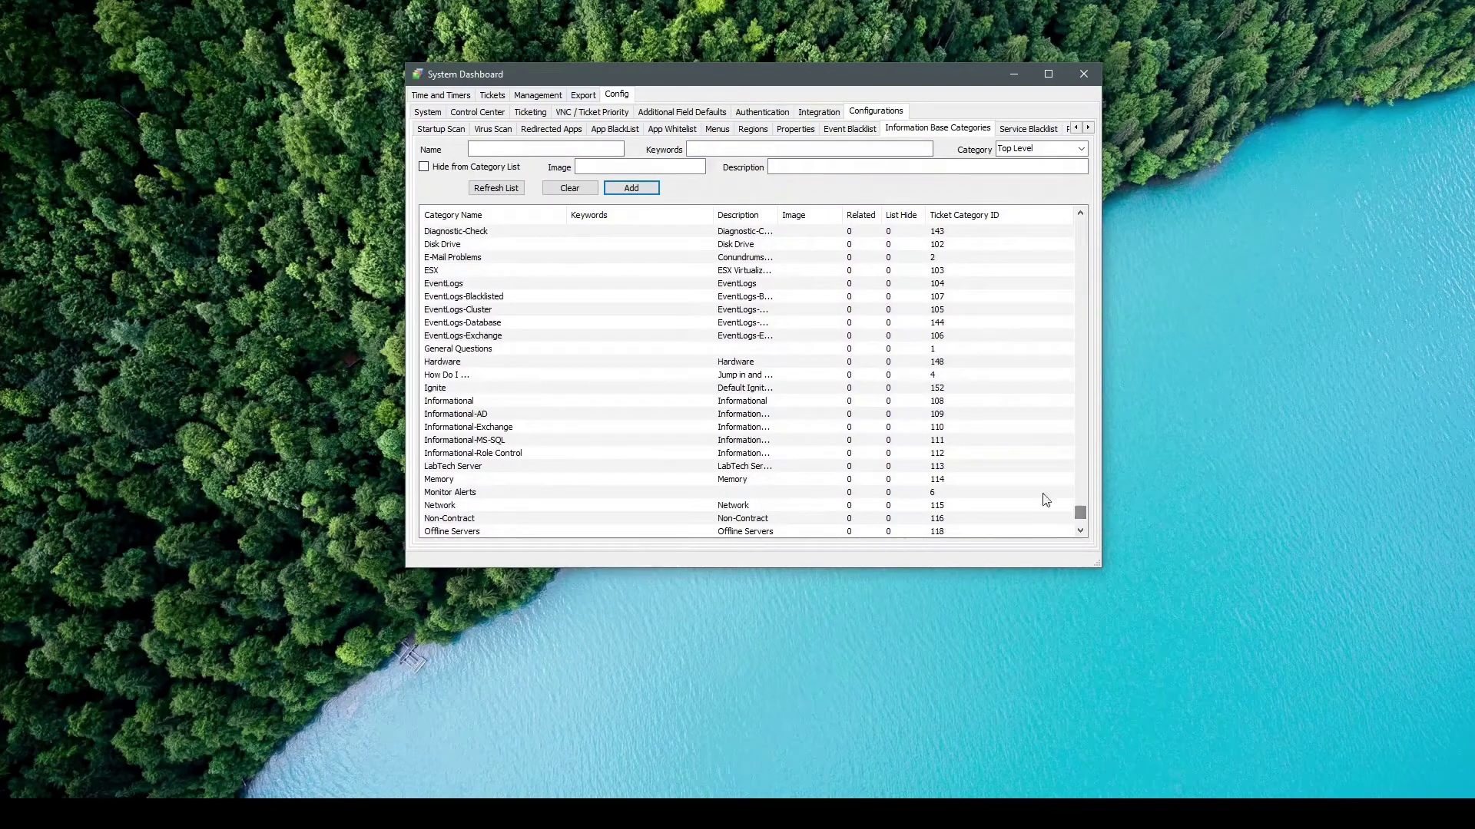
scroll(583, 331, "up", 1)
left_click(502, 363)
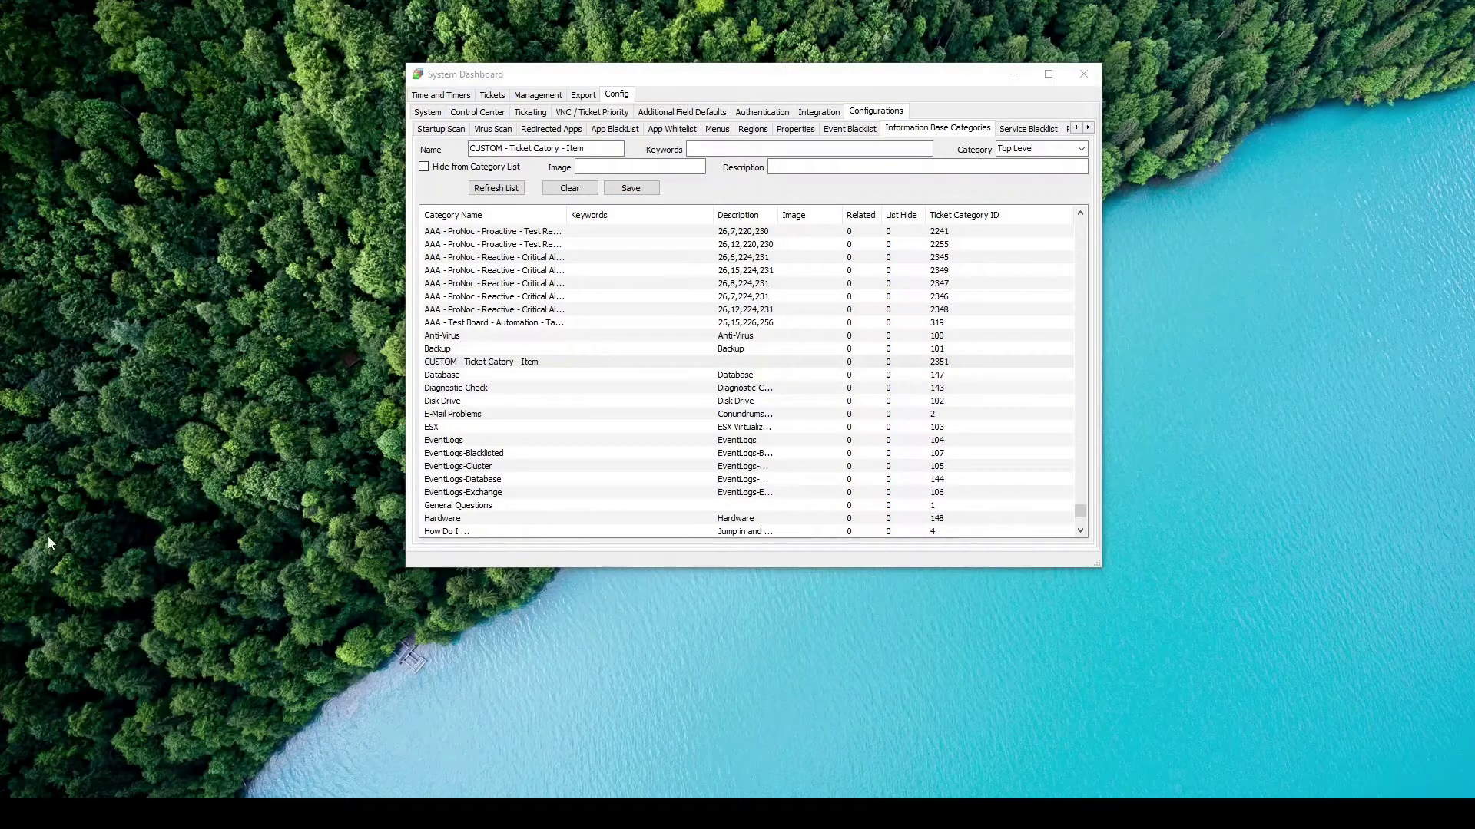
Step: Switch from Automate to the ConnectWise Manage Plugin window
left_click(471, 367)
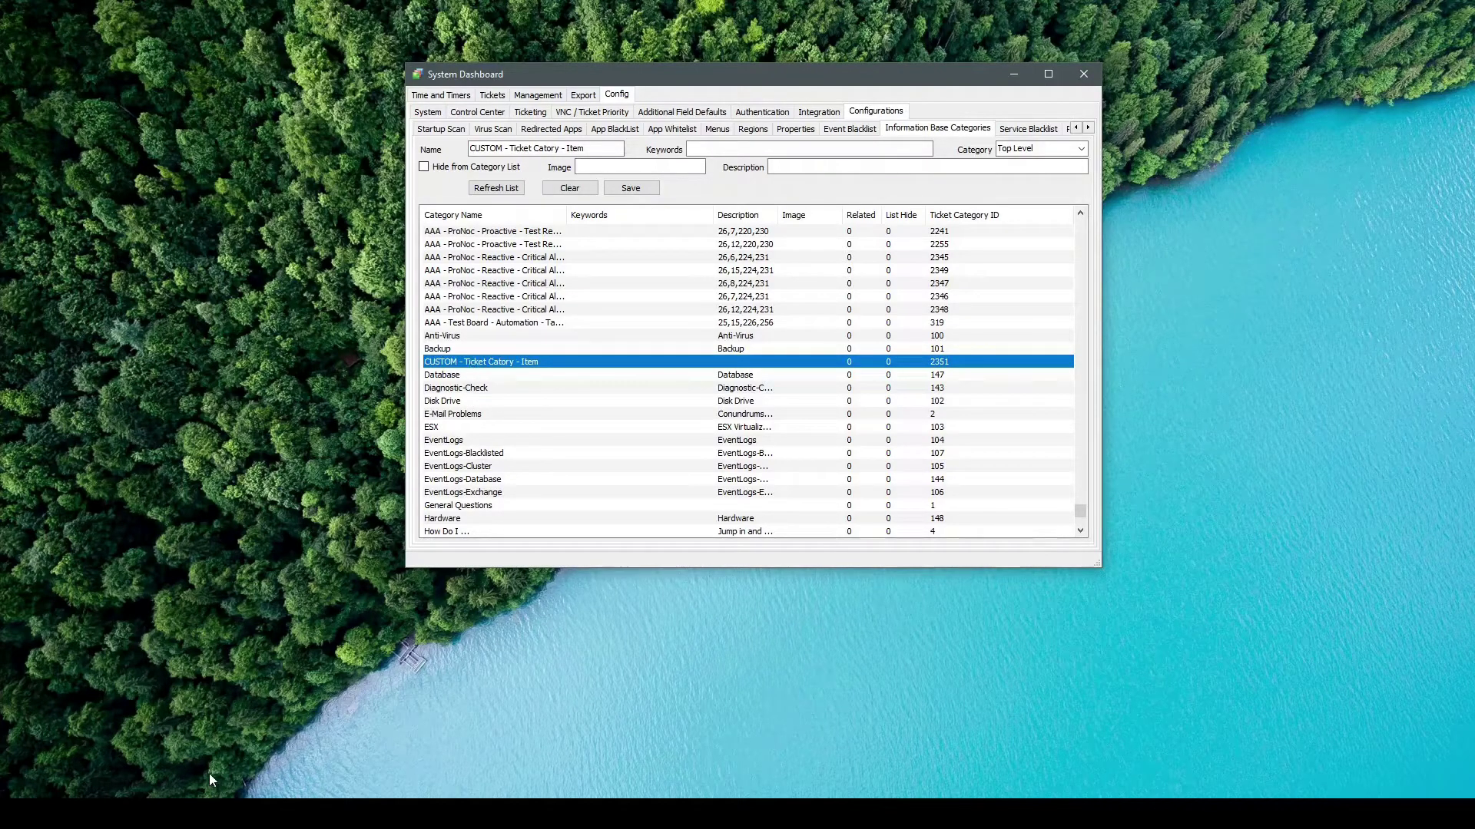
left_click(213, 815)
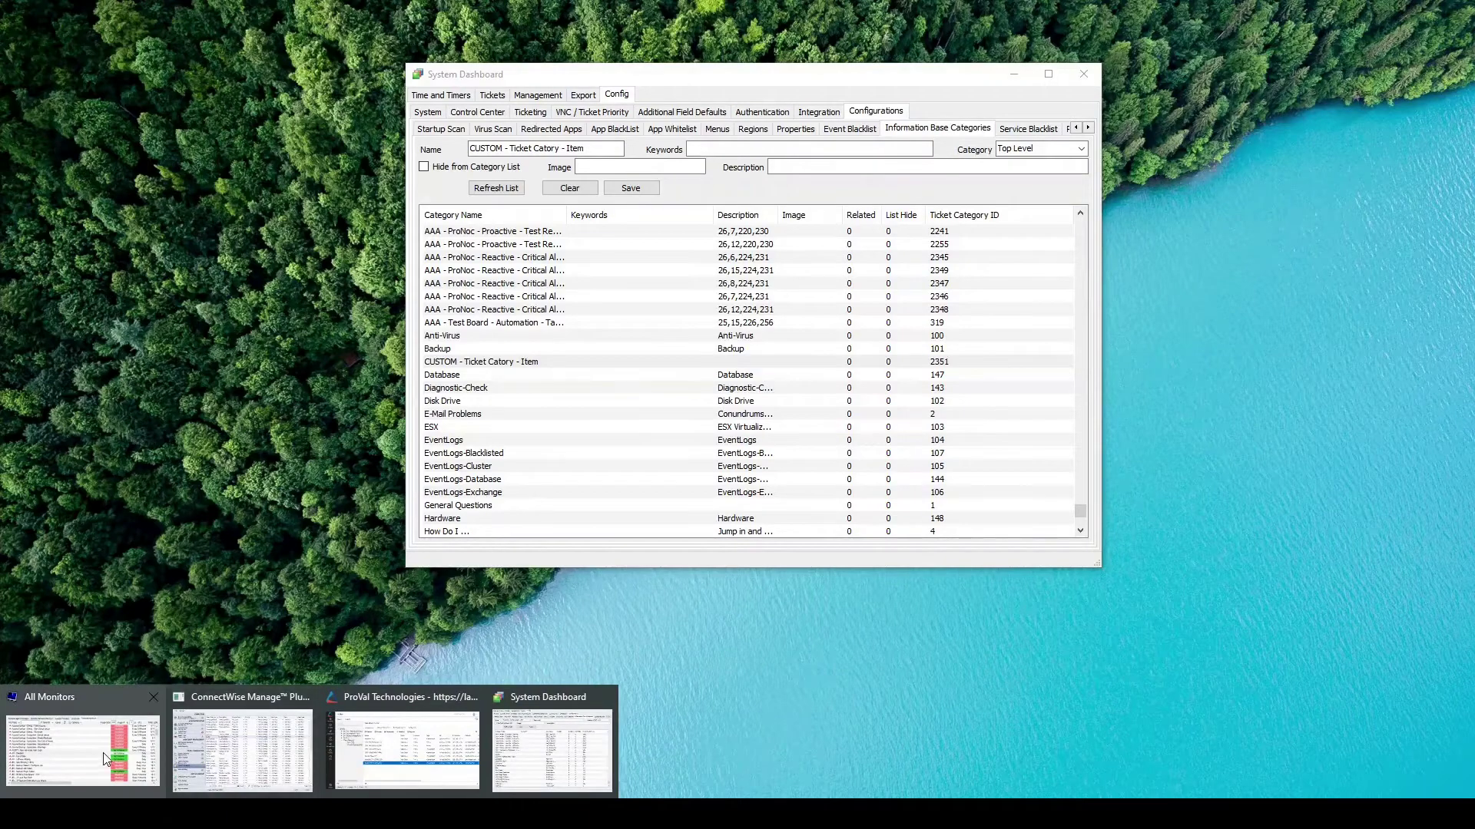
left_click(303, 761)
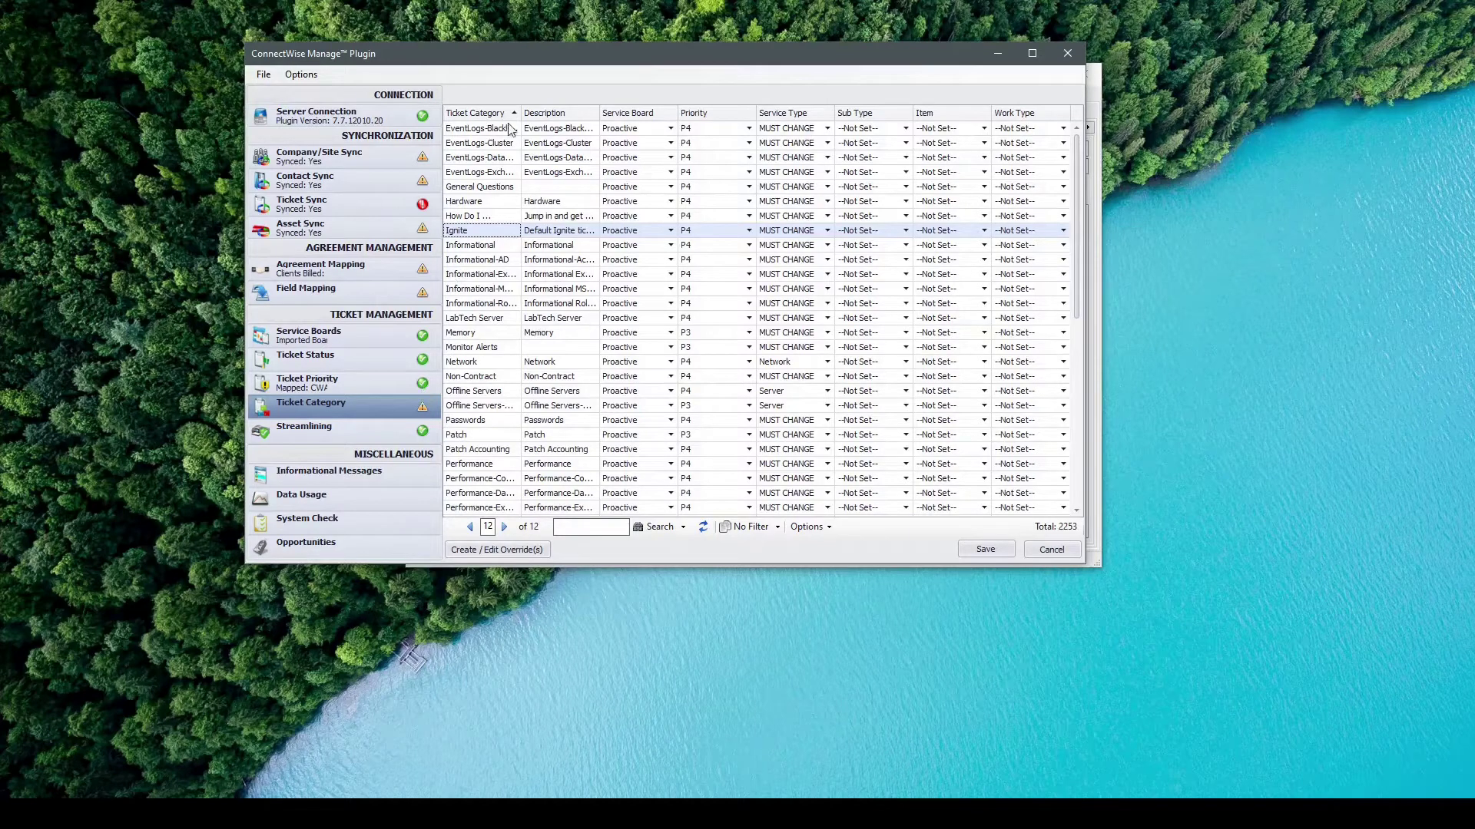
Step: Select the CUSTOM - Ticket Catory - Item mapping row and maximize the plugin window
left_click(704, 532)
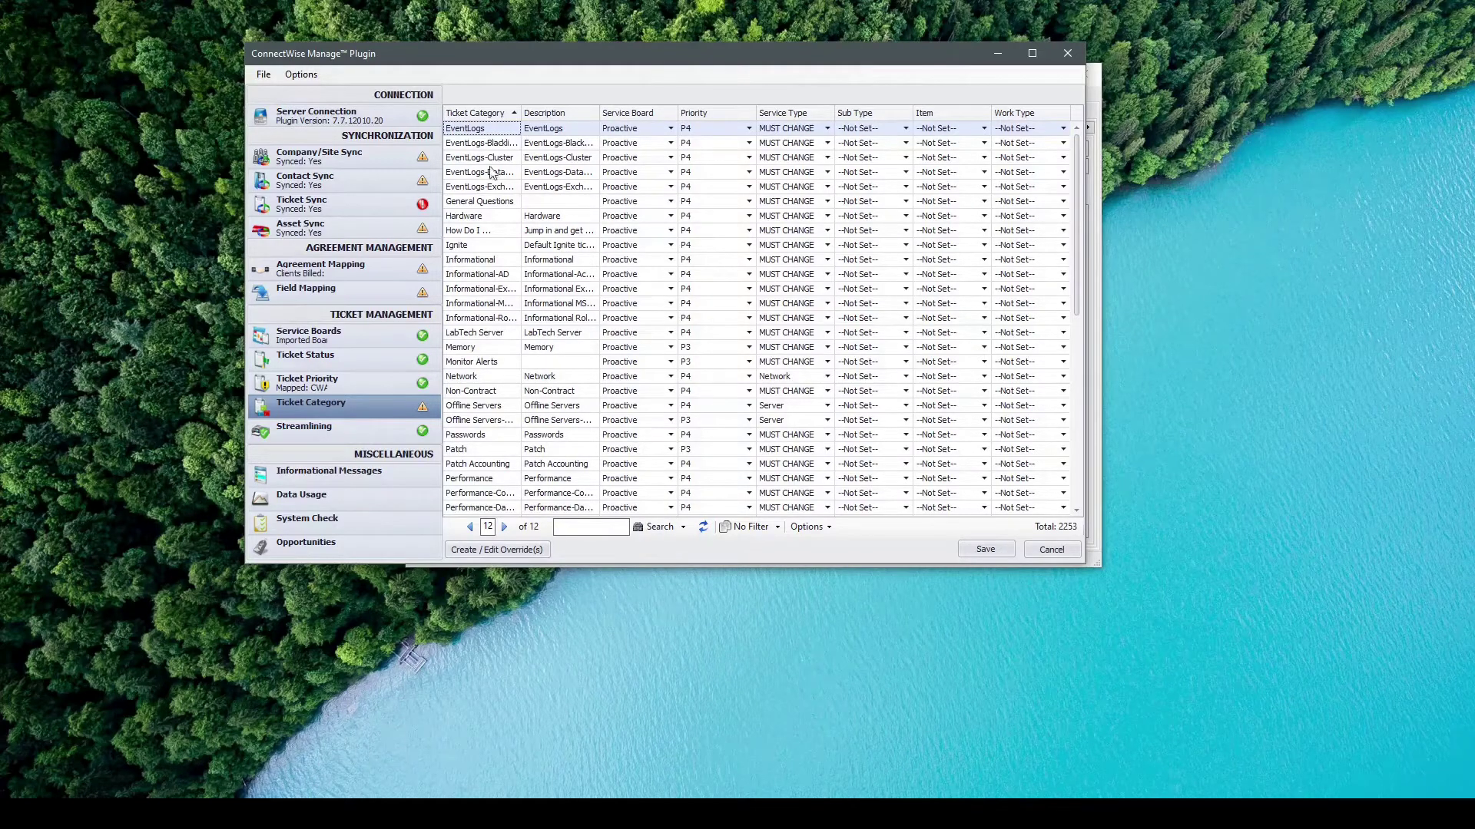
left_click(470, 526)
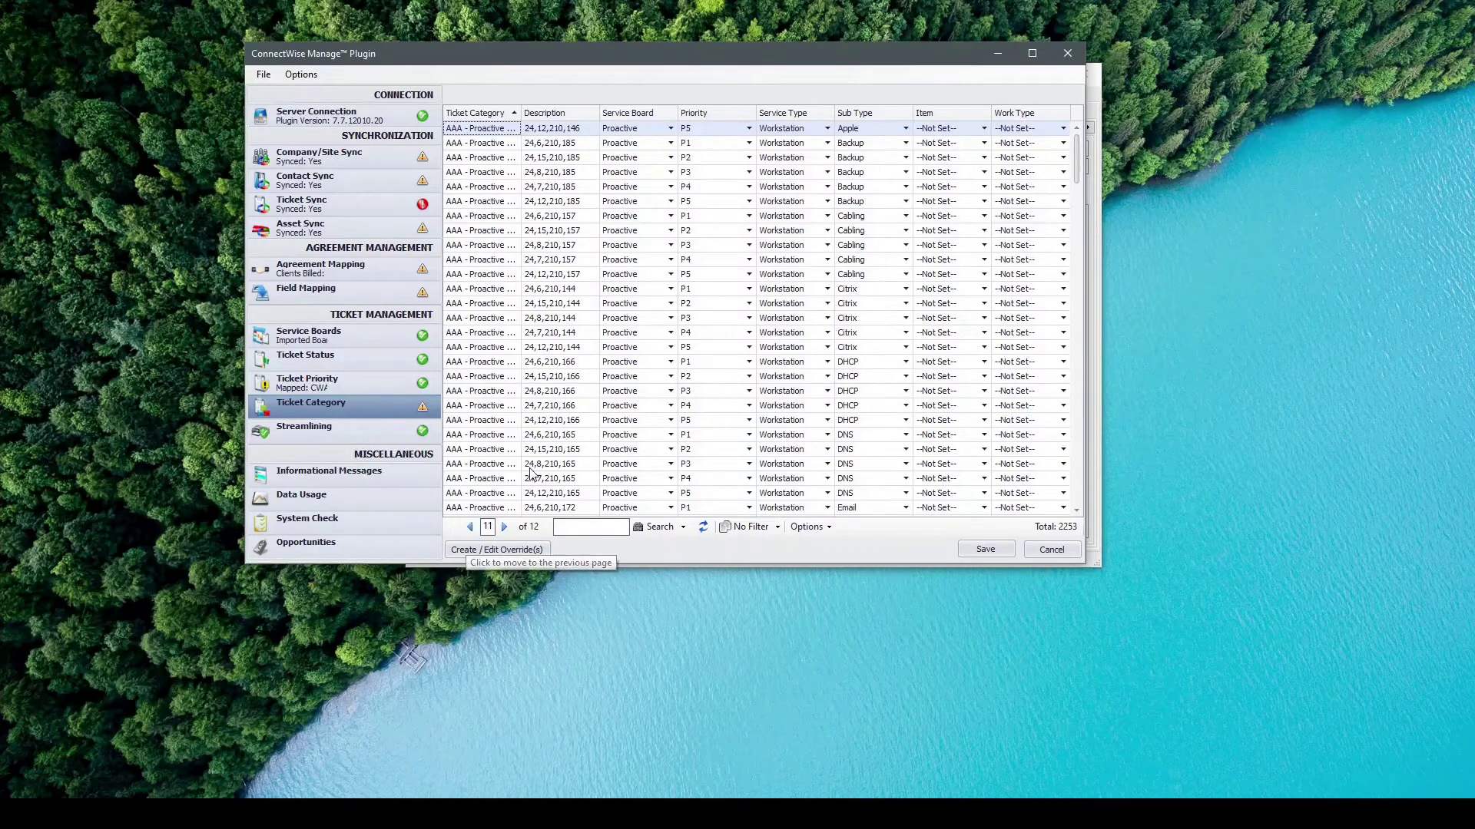
scroll(543, 458, "down", 5)
scroll(544, 455, "down", 5)
scroll(547, 449, "down", 5)
scroll(553, 442, "down", 5)
scroll(550, 442, "down", 5)
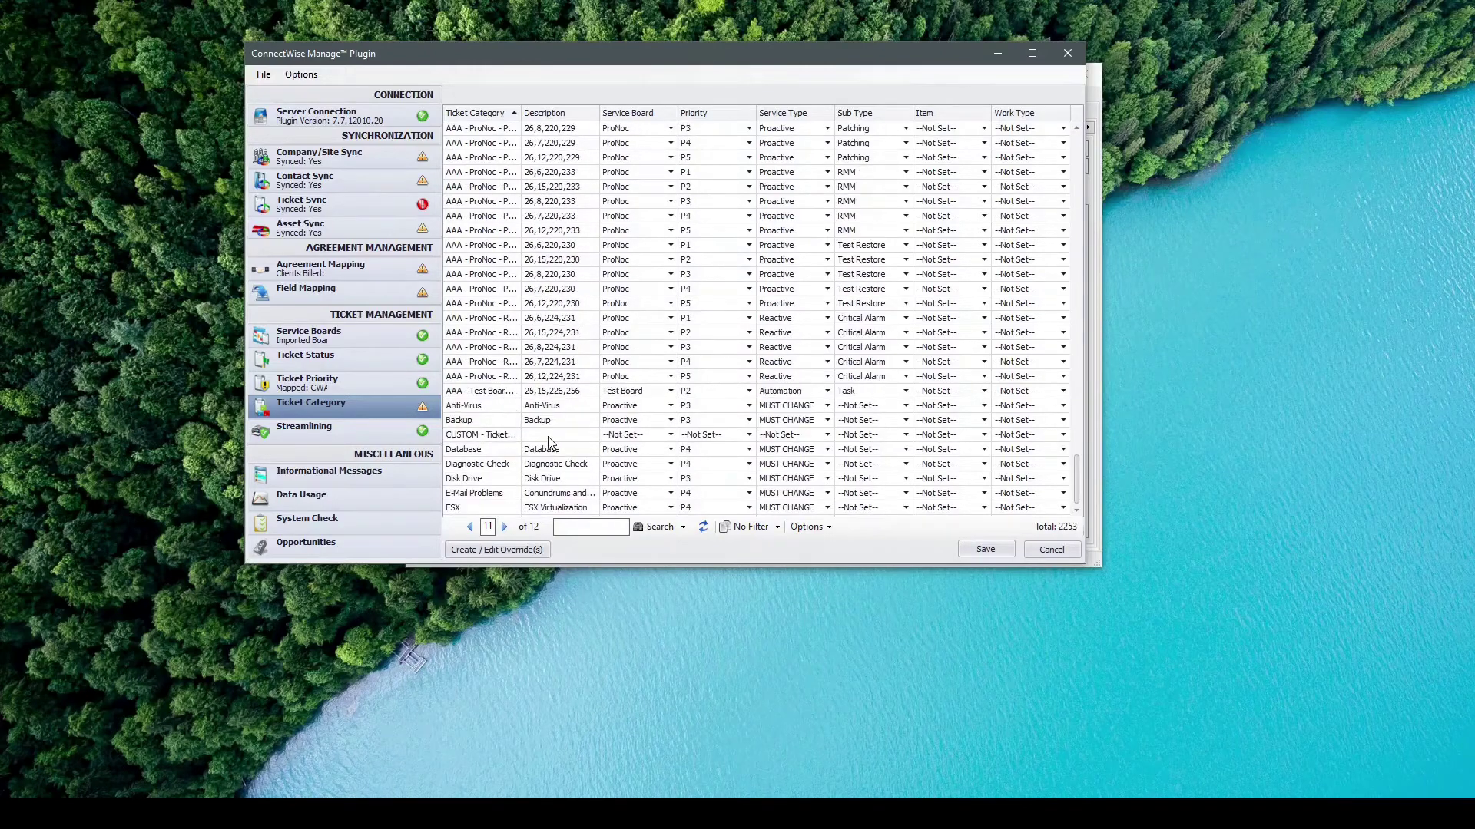
left_click(549, 438)
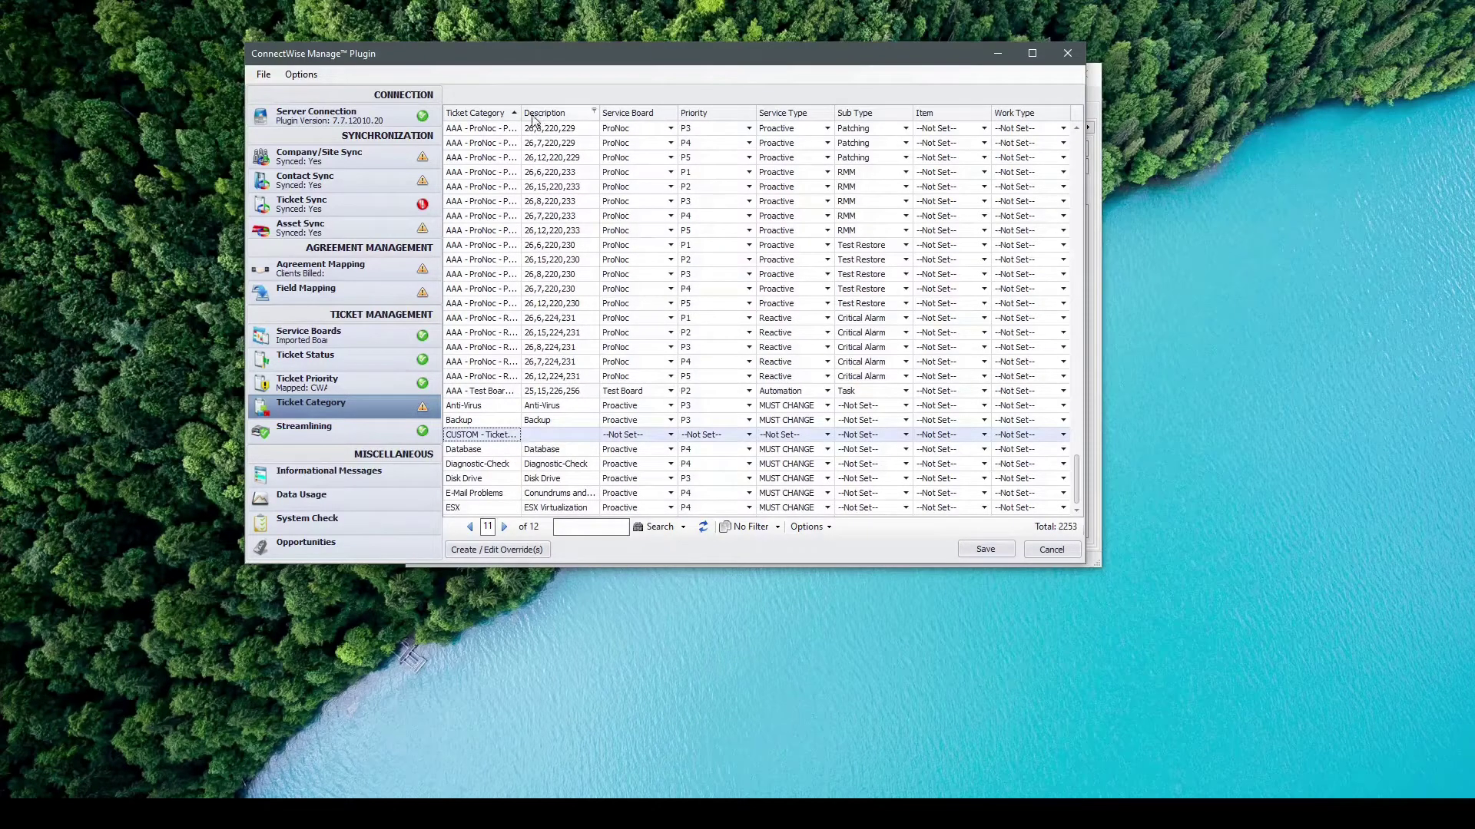
left_click(1044, 51)
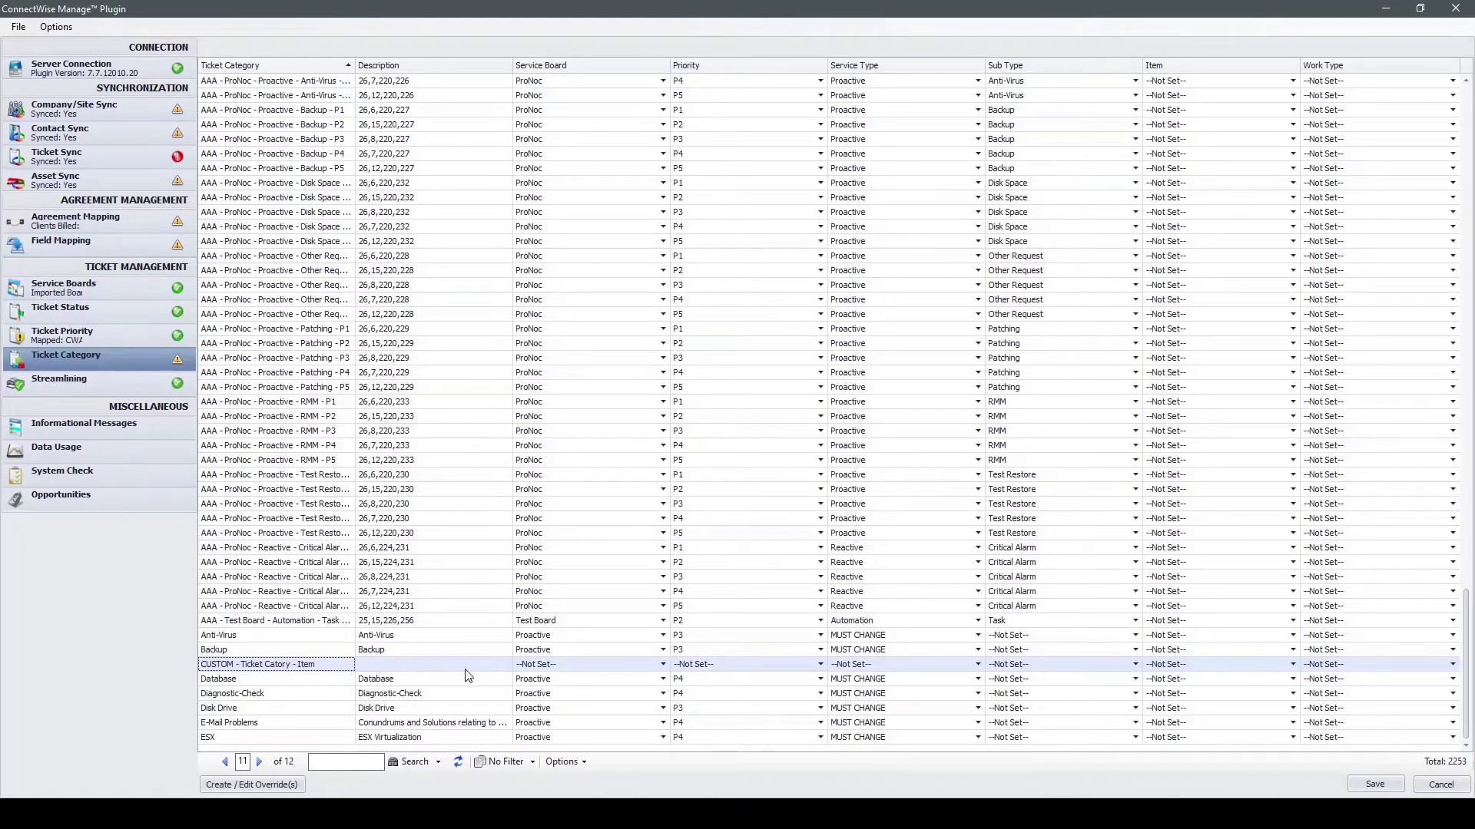
Step: Give the CUSTOM row Service Board Help Desk, Priority P3 and Service Type Workstation
left_click(535, 666)
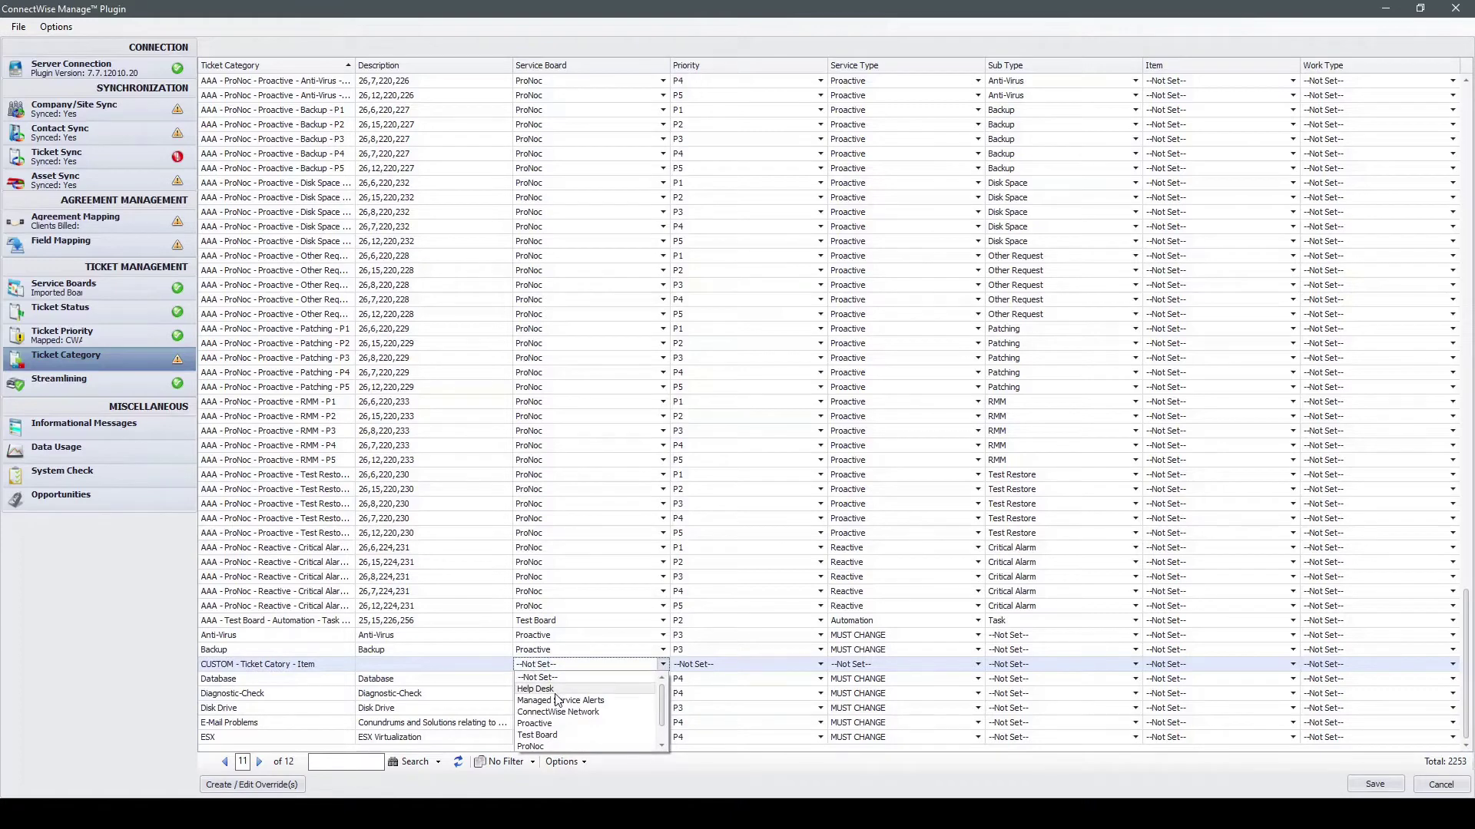
left_click(537, 689)
left_click(697, 666)
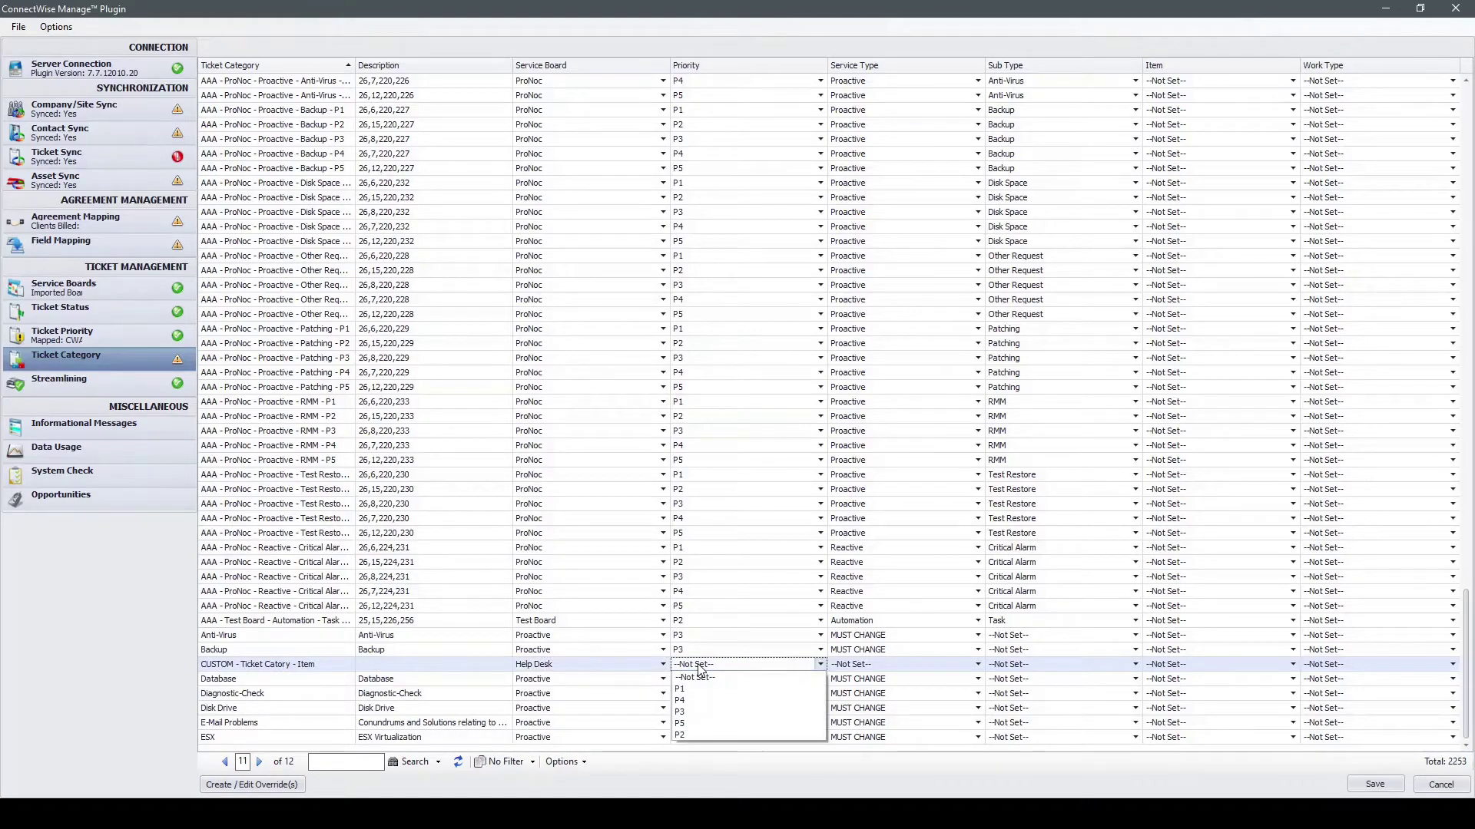
left_click(699, 715)
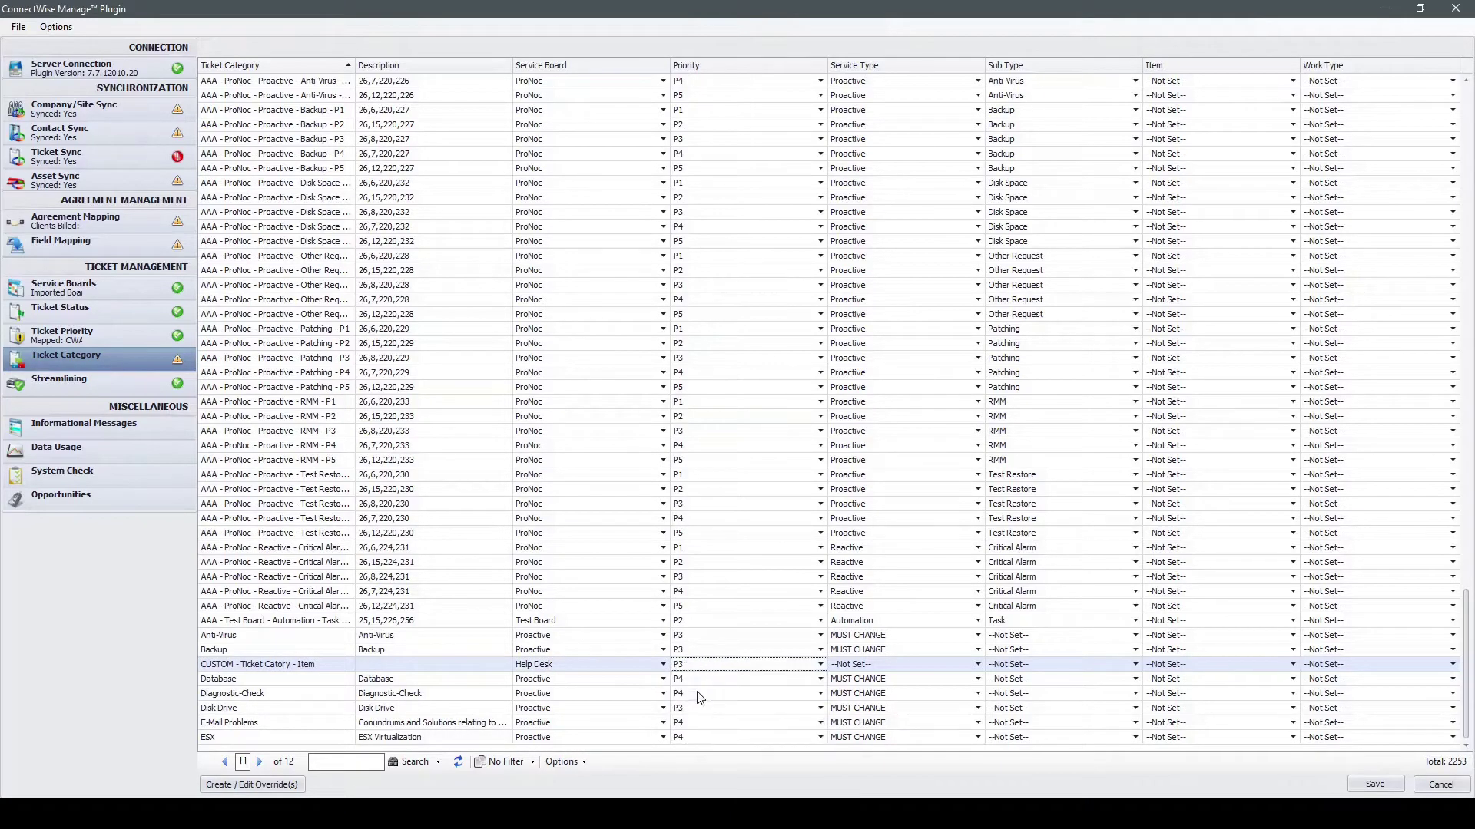
left_click(875, 667)
left_click(855, 689)
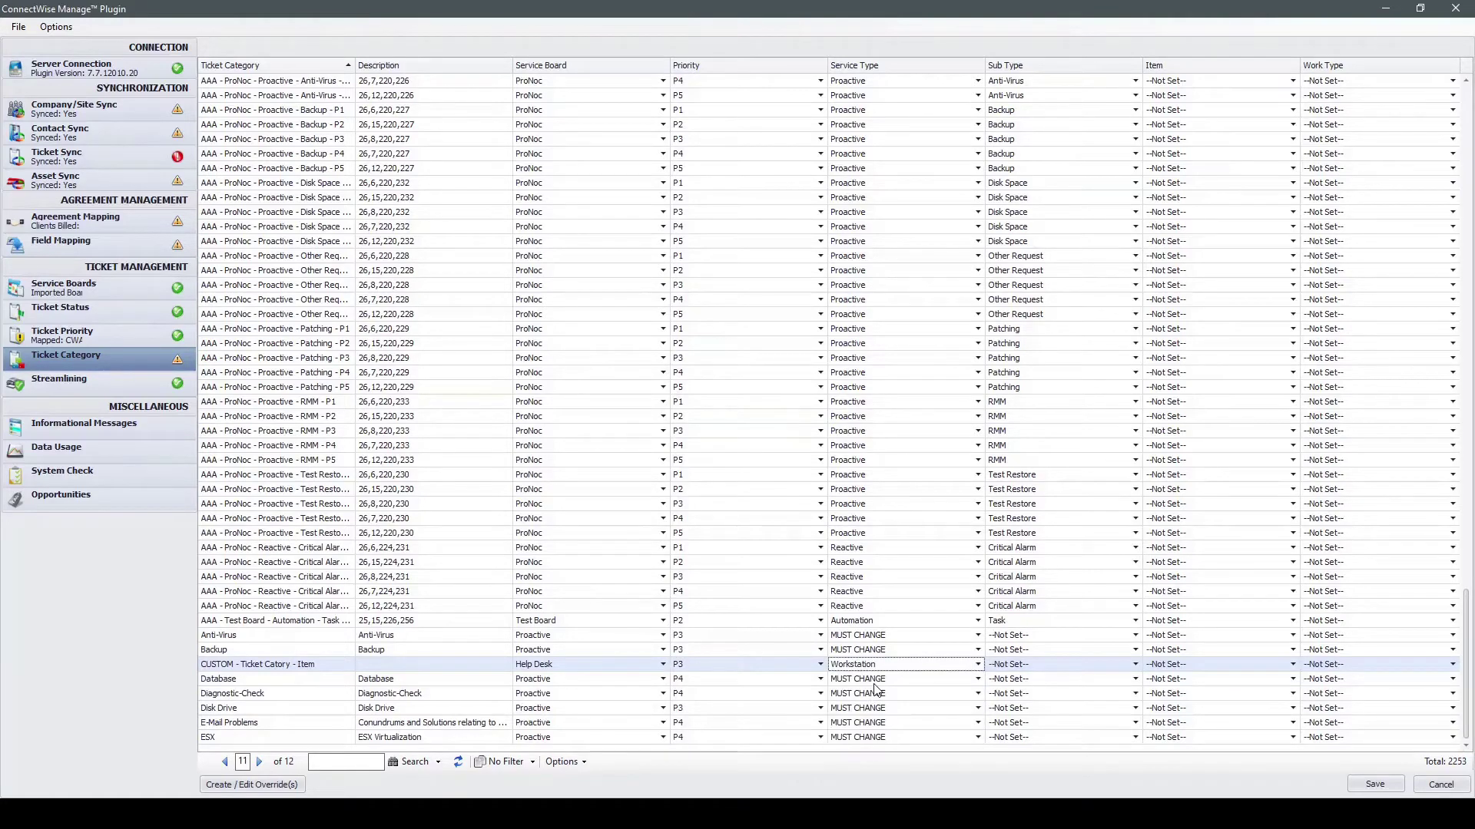
Step: Set Sub Type Windows and Item Install, leave Work Type unset, and save the mappings
left_click(1043, 666)
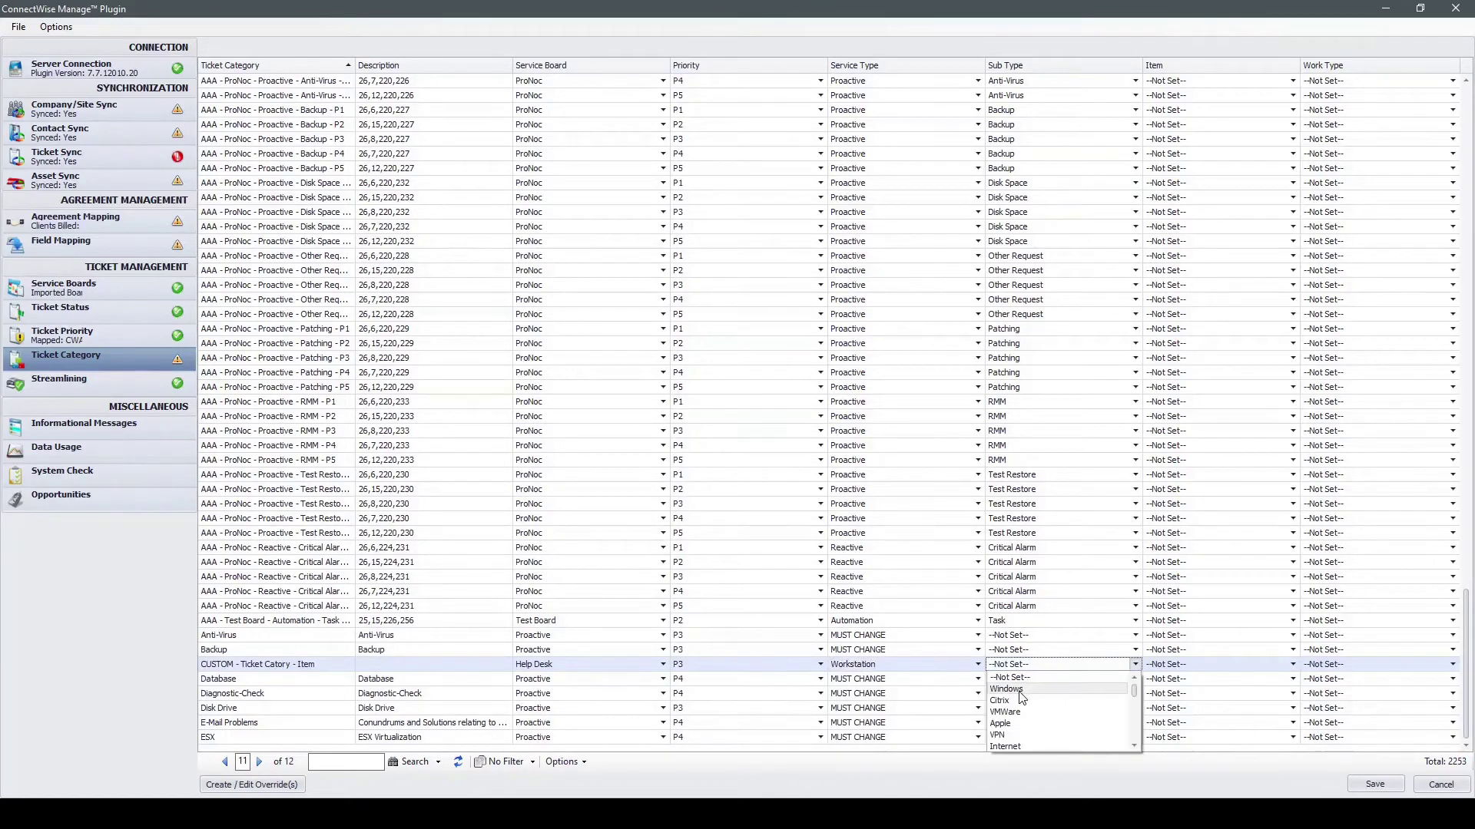
left_click(1022, 696)
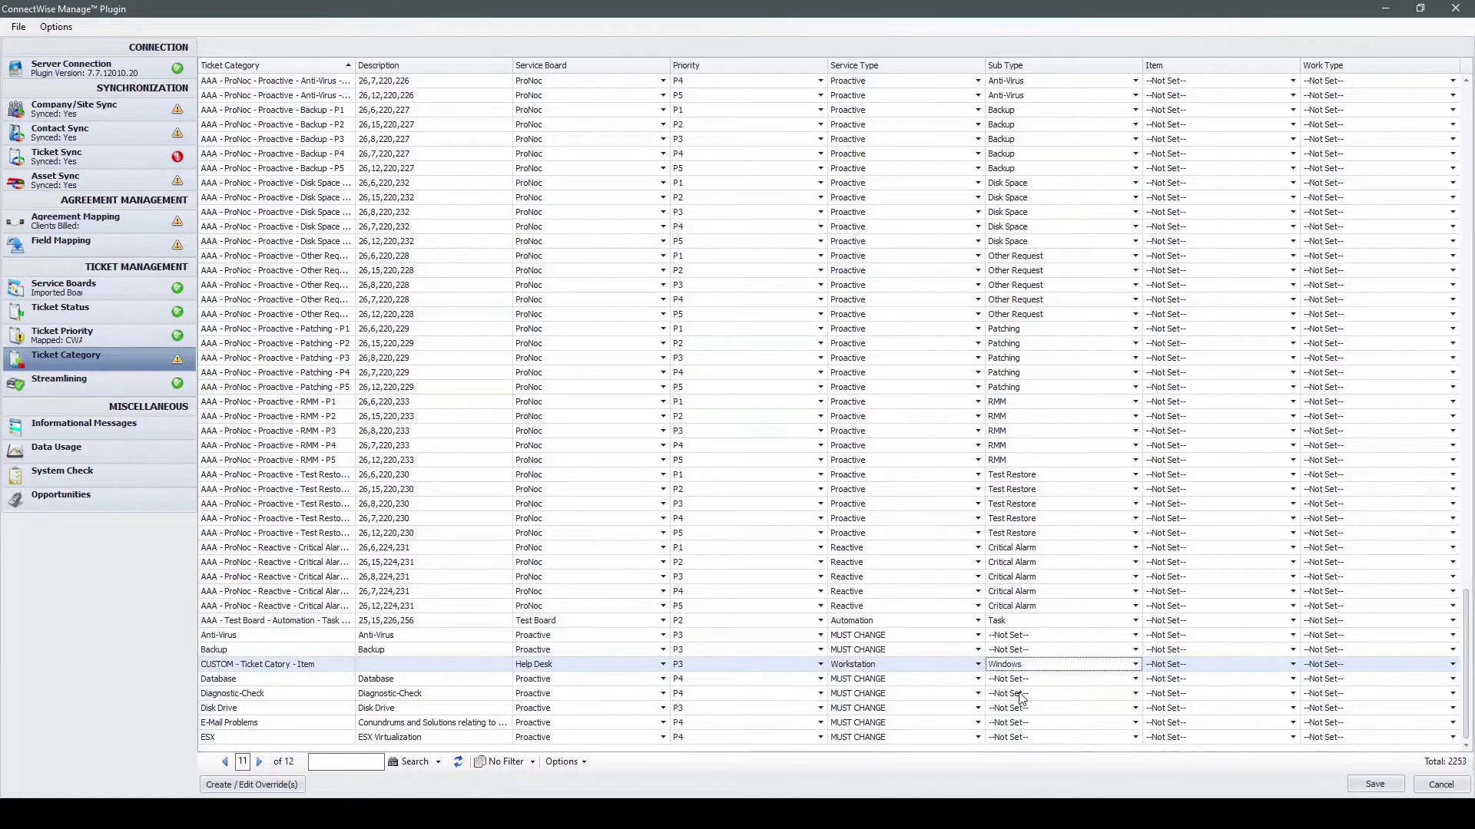
left_click(1185, 671)
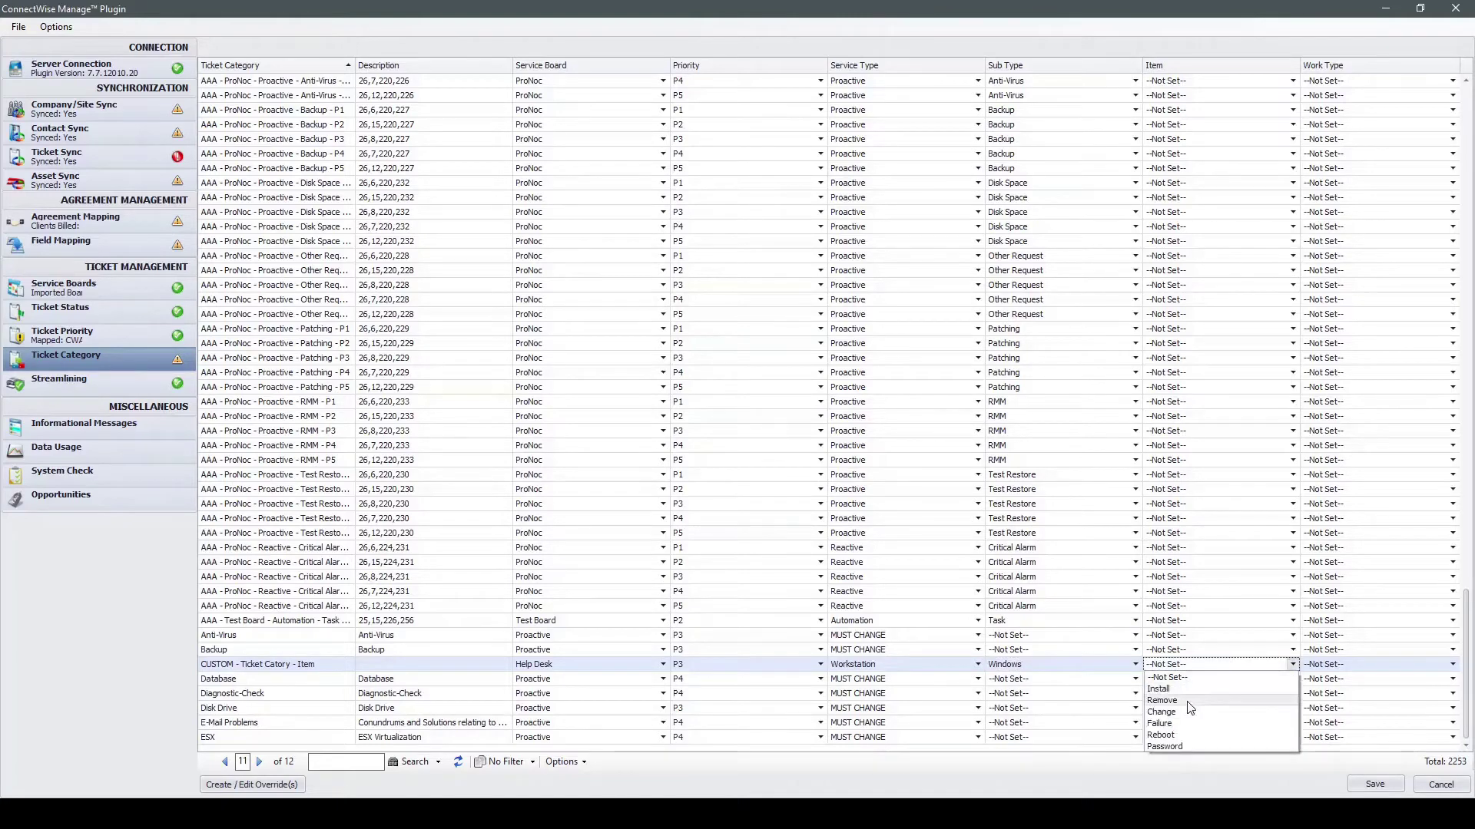
left_click(1188, 690)
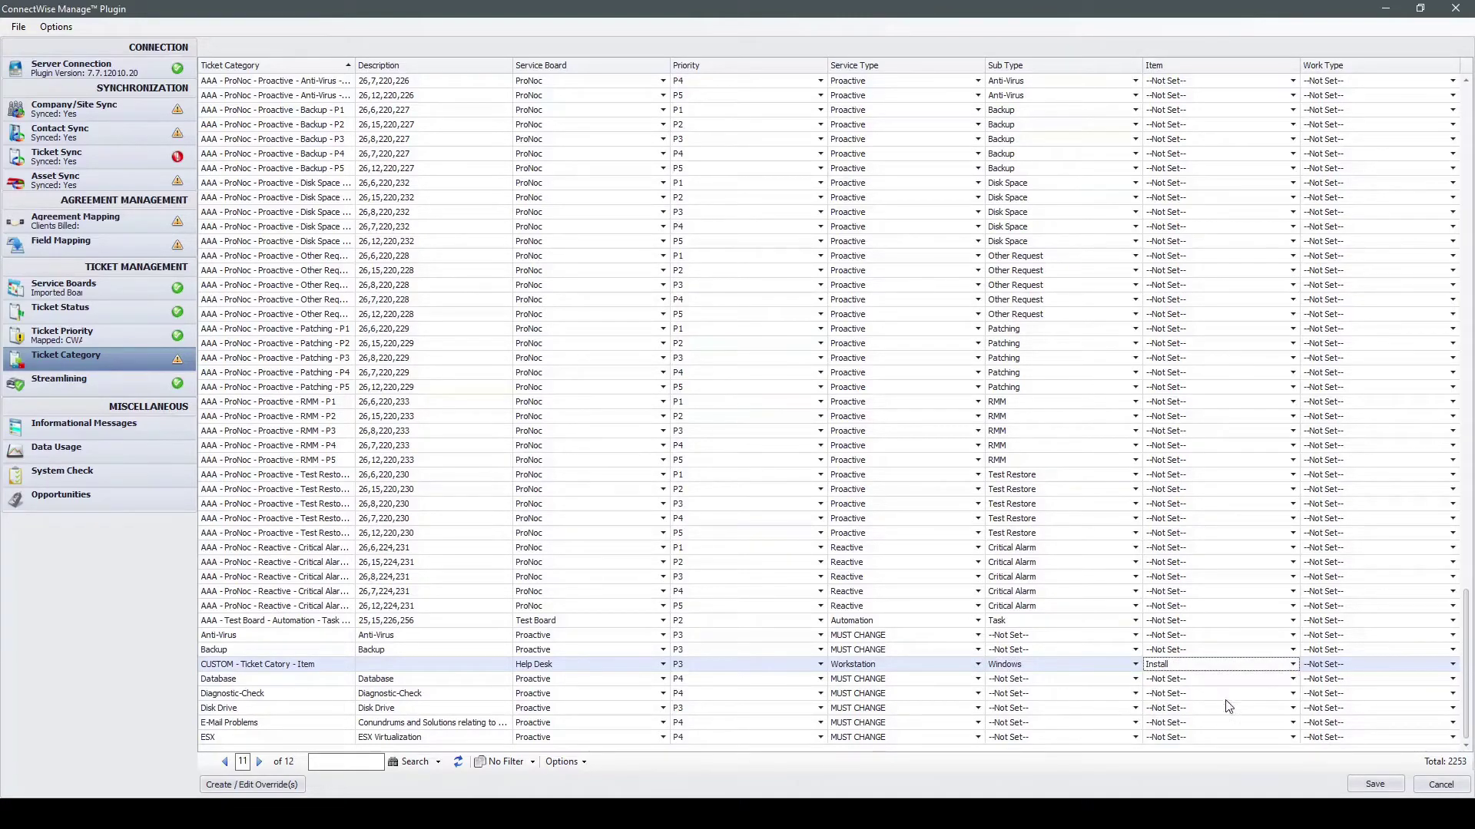
left_click(1343, 668)
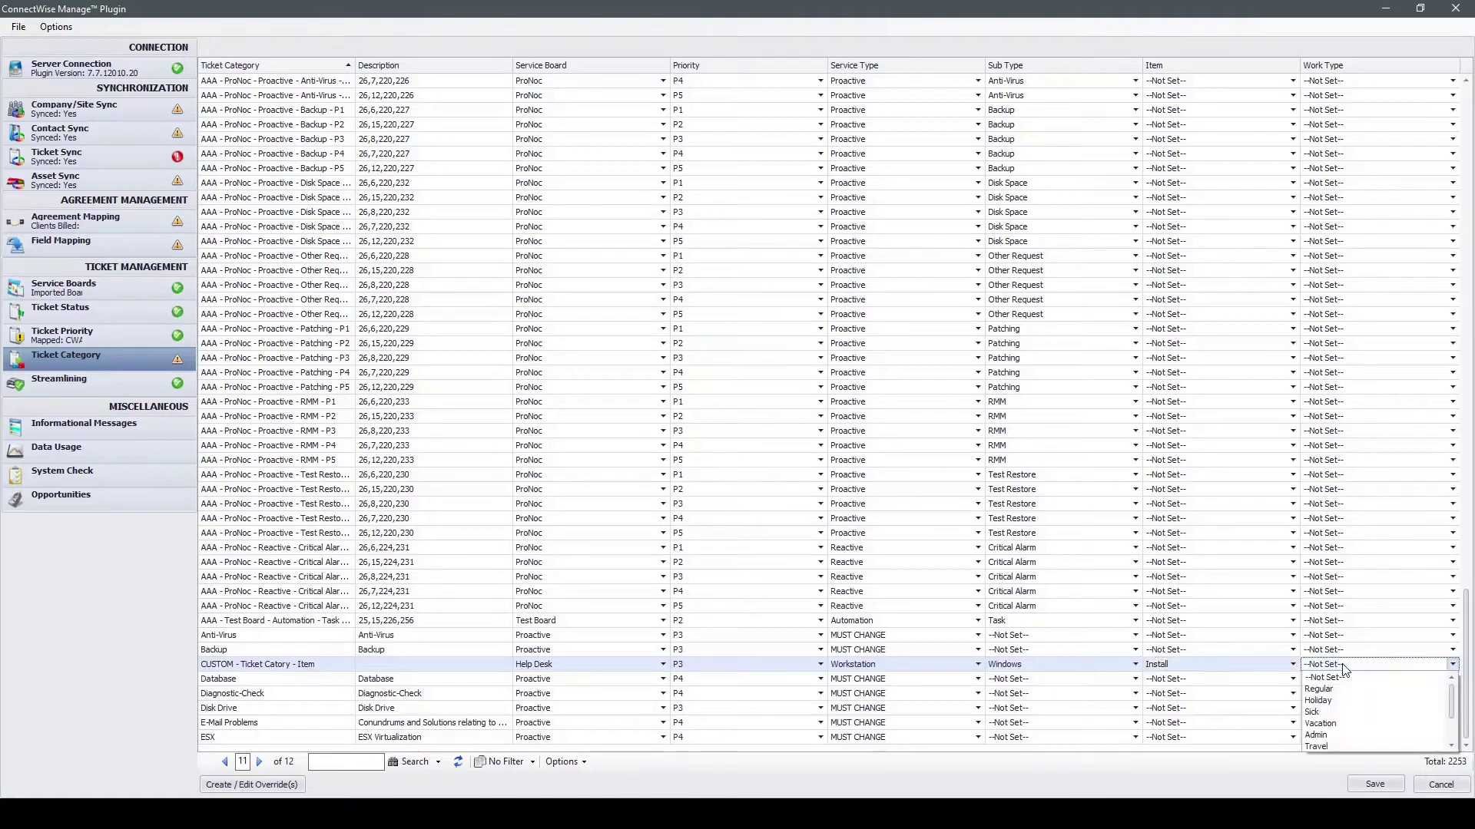
left_click(1342, 671)
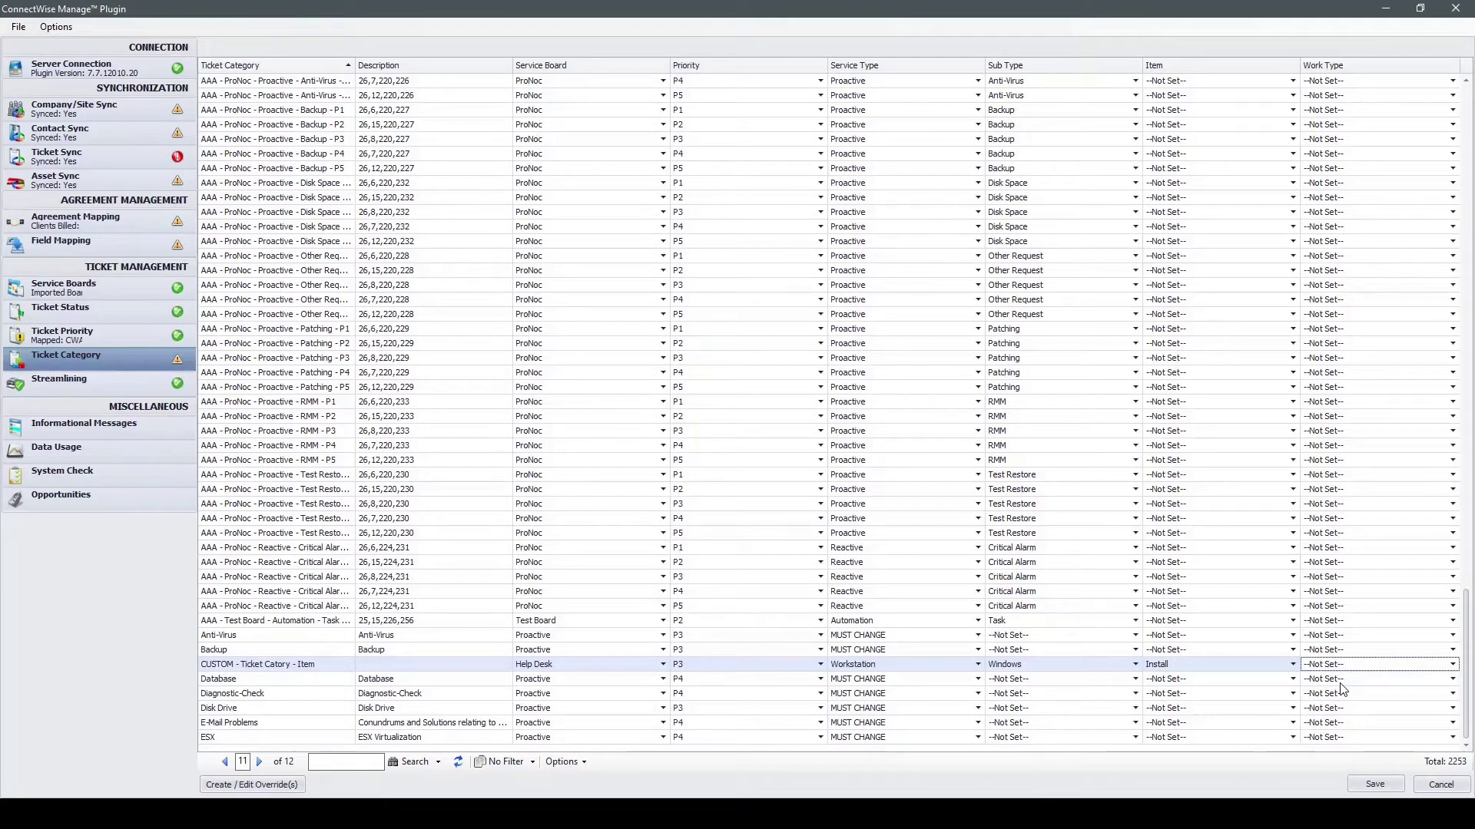
left_click(1375, 784)
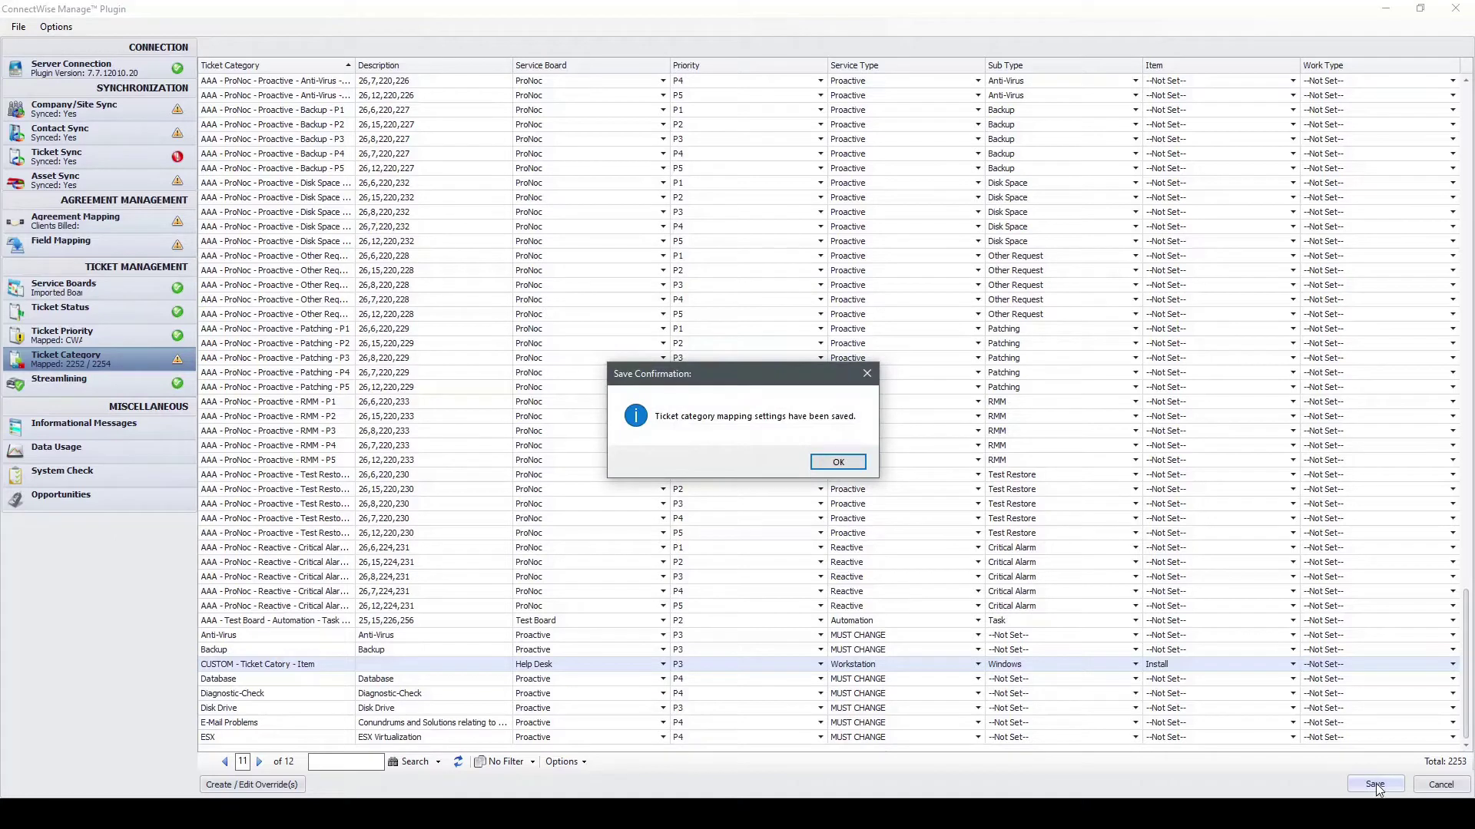
left_click(837, 462)
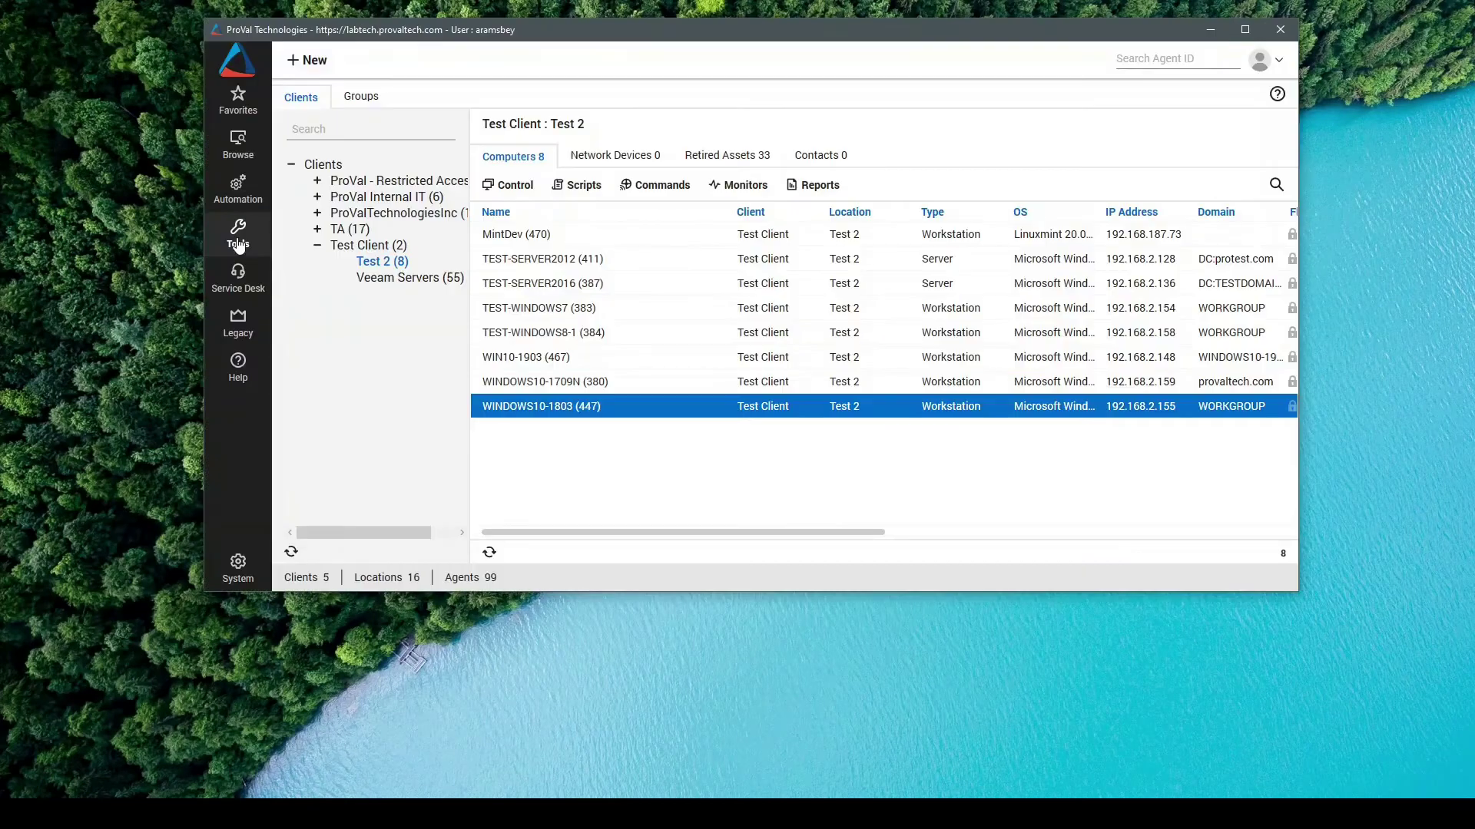
Step: Open the AV - Disabled monitor from Automation > Monitors and show its Alerting settings
left_click(238, 198)
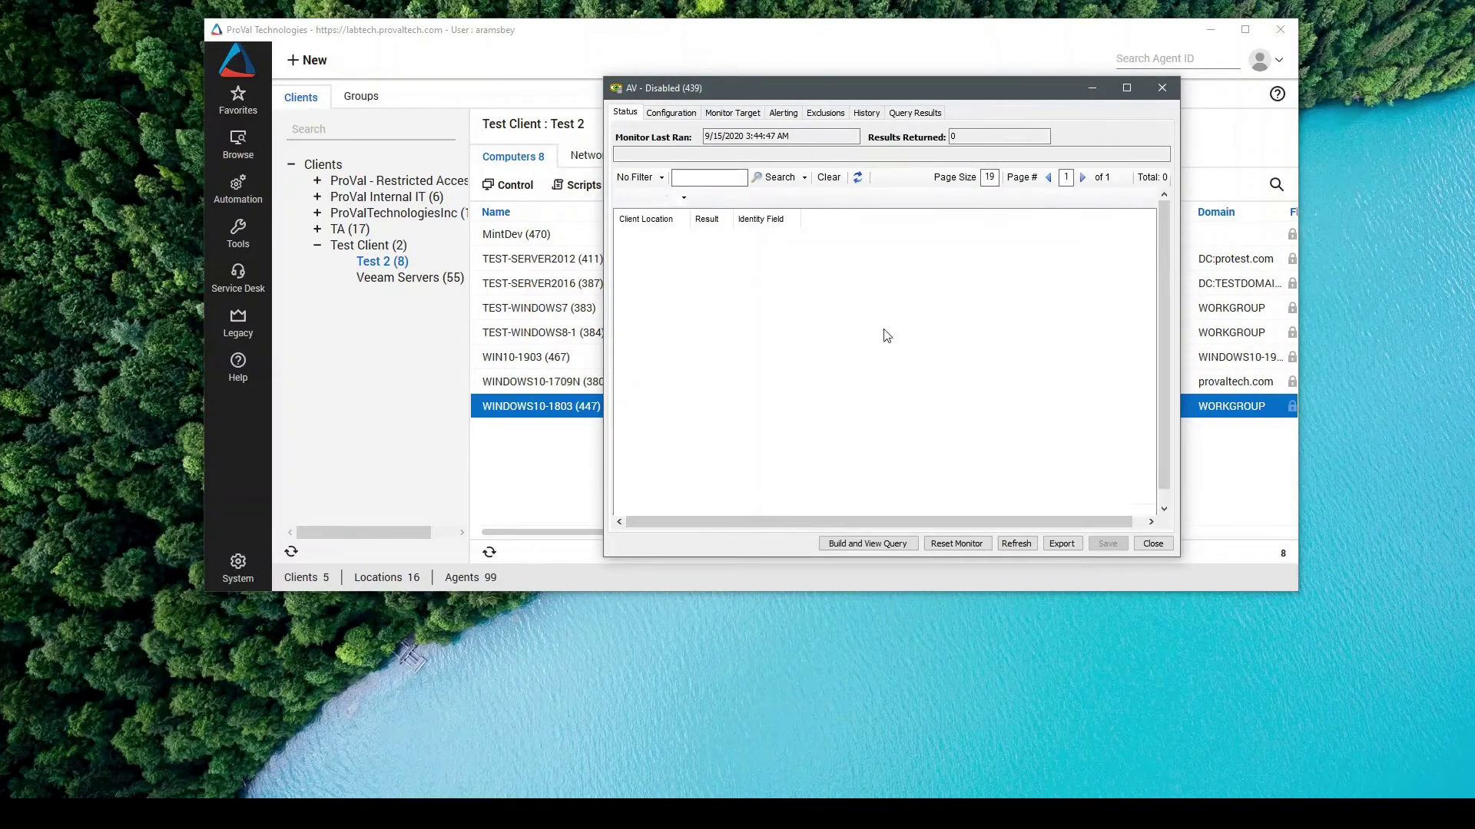
left_click(794, 118)
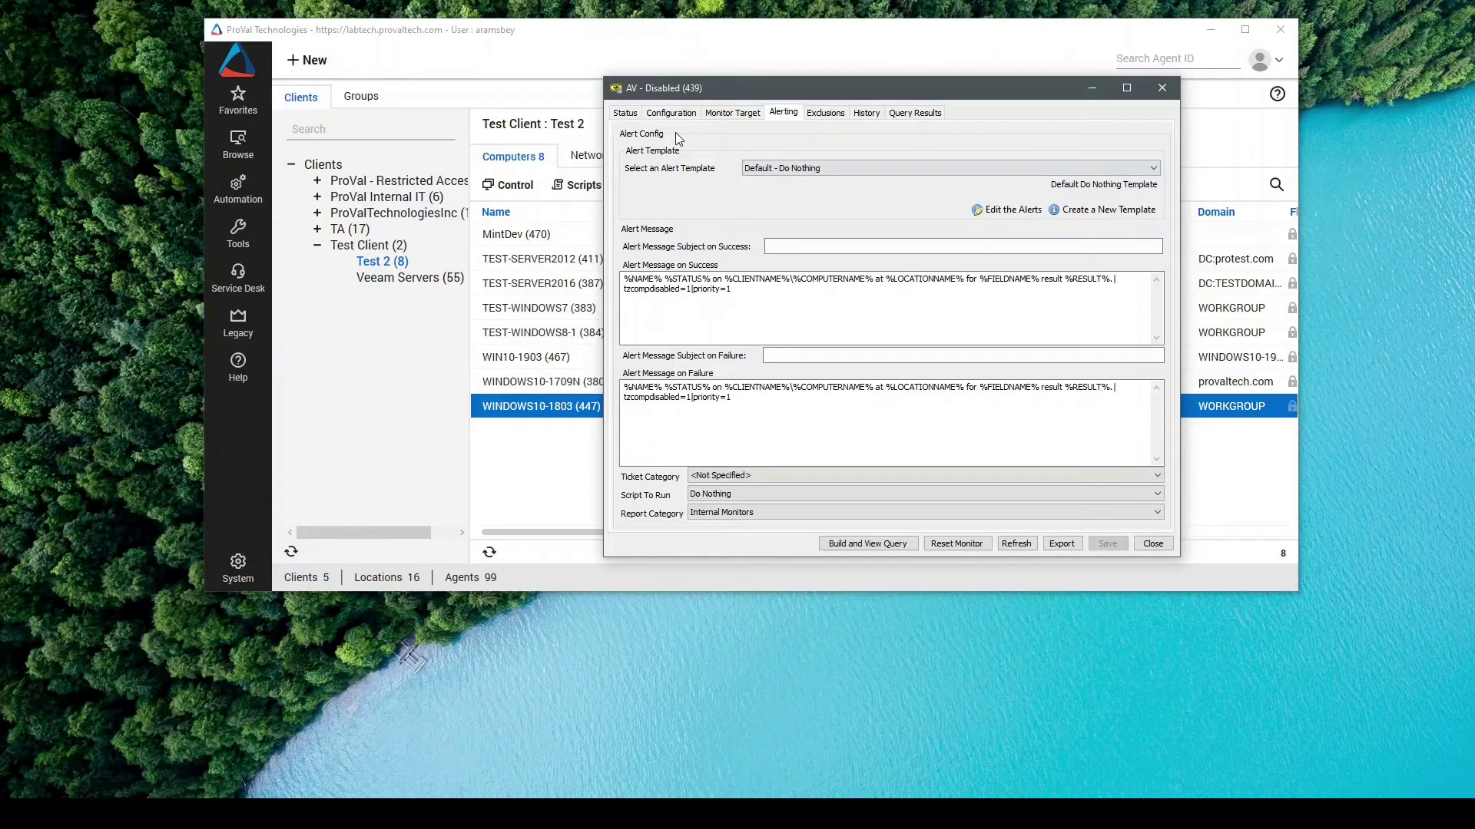
Step: Set the AV - Disabled monitor's Ticket Category to 'CUSTOM - Ticket Catory - Item' and save
left_click(728, 476)
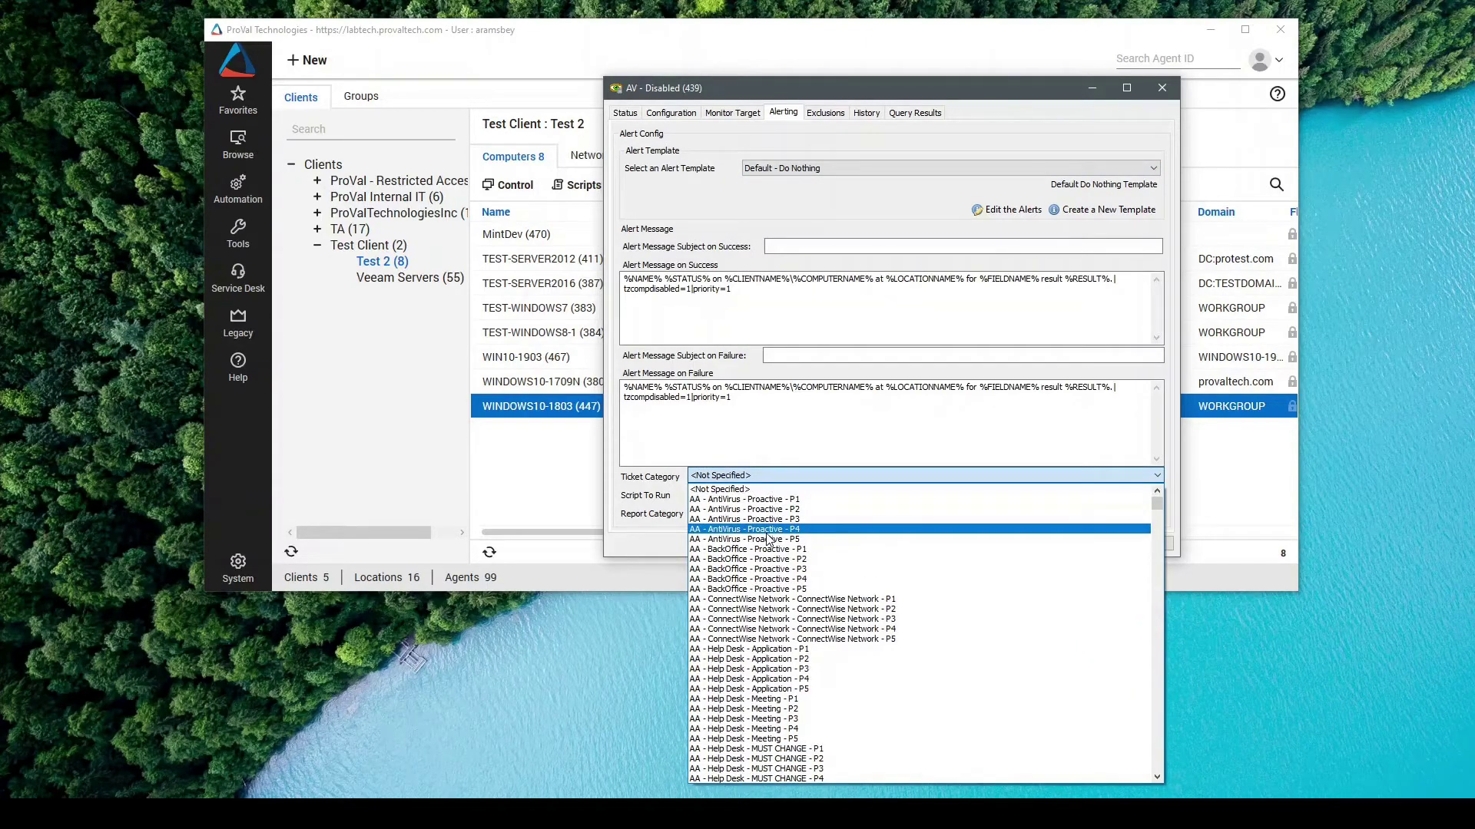
key("End")
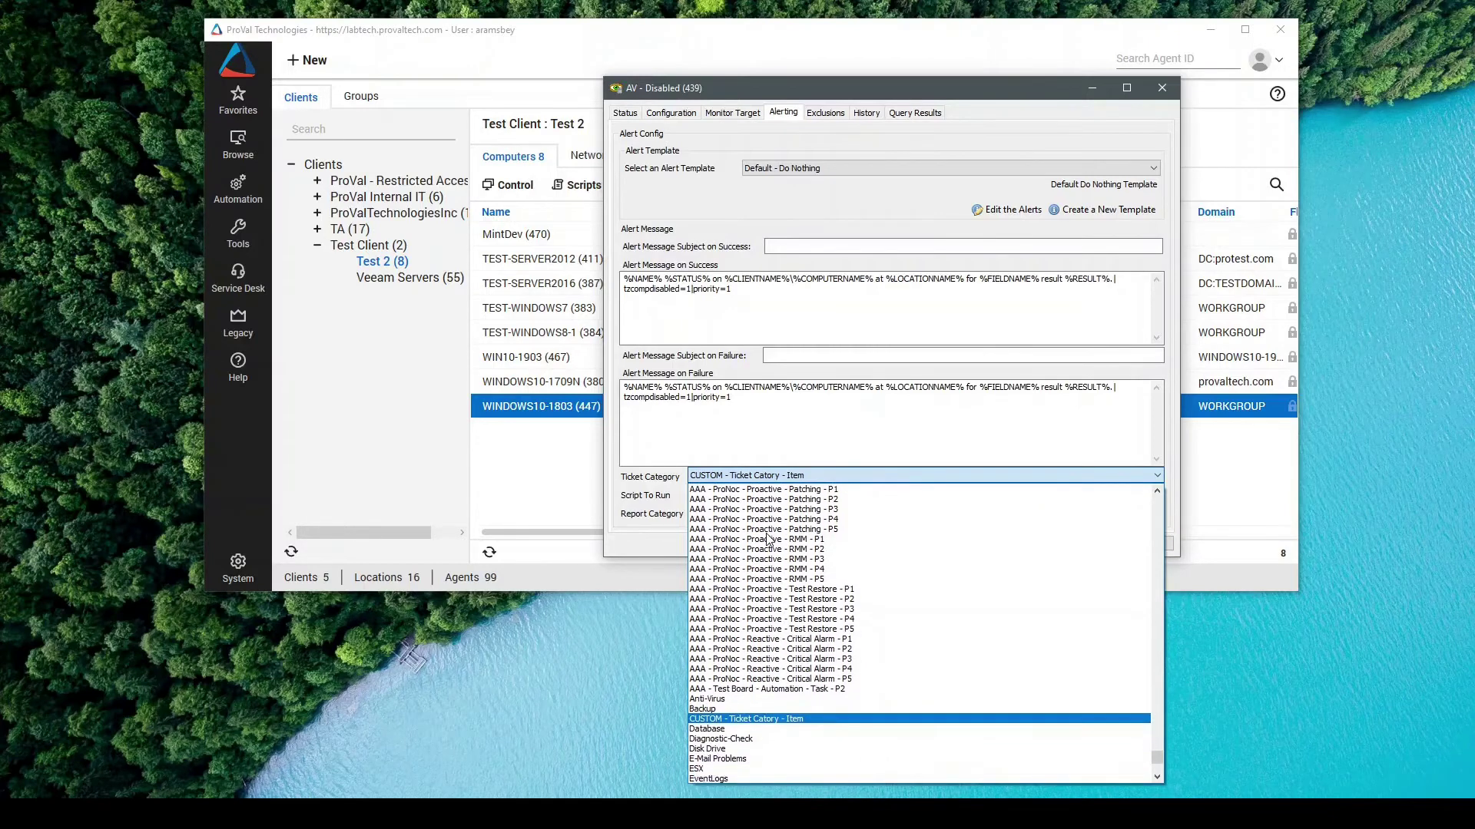
key("Escape")
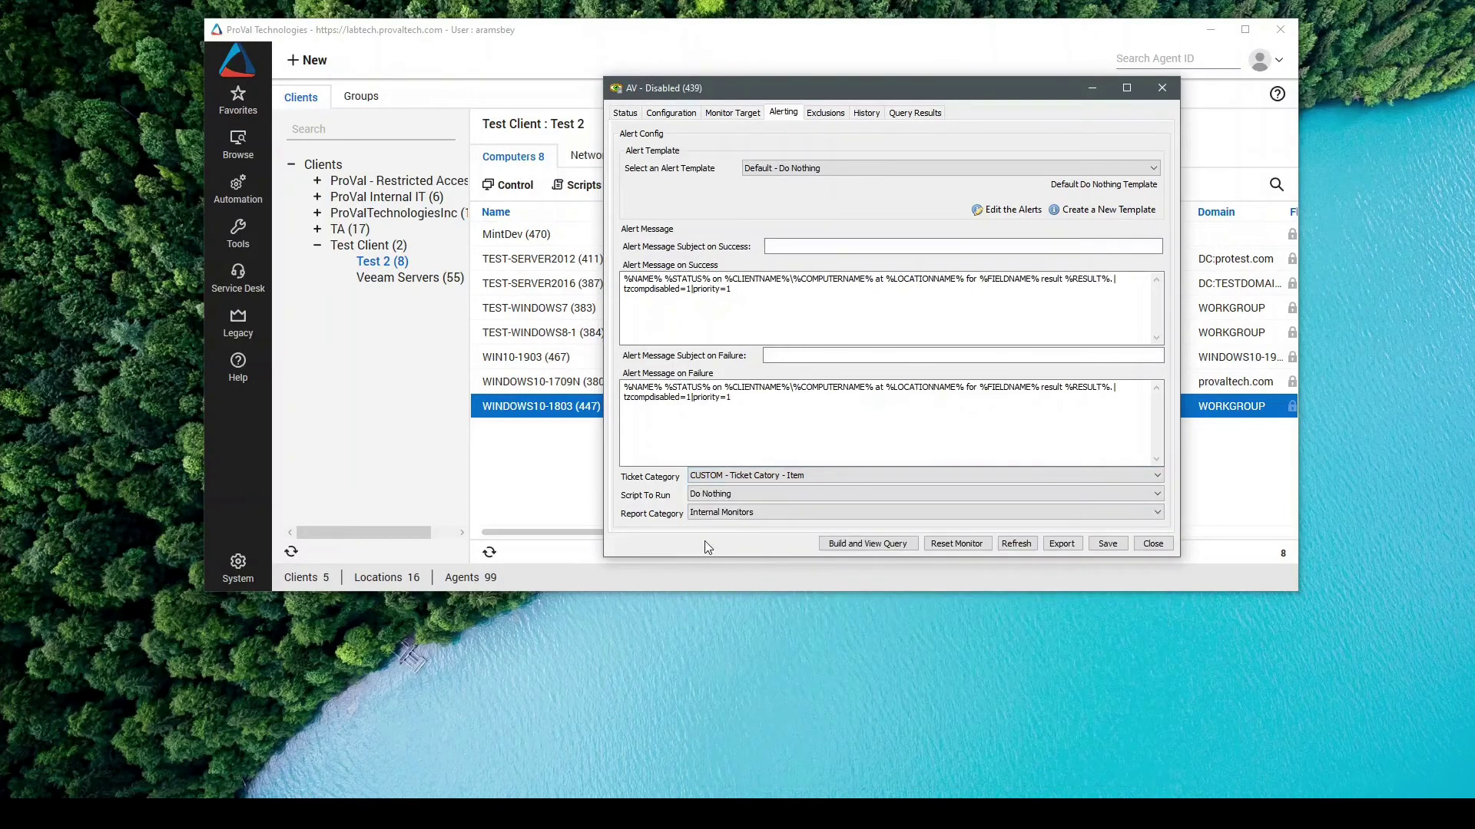
left_click(1107, 545)
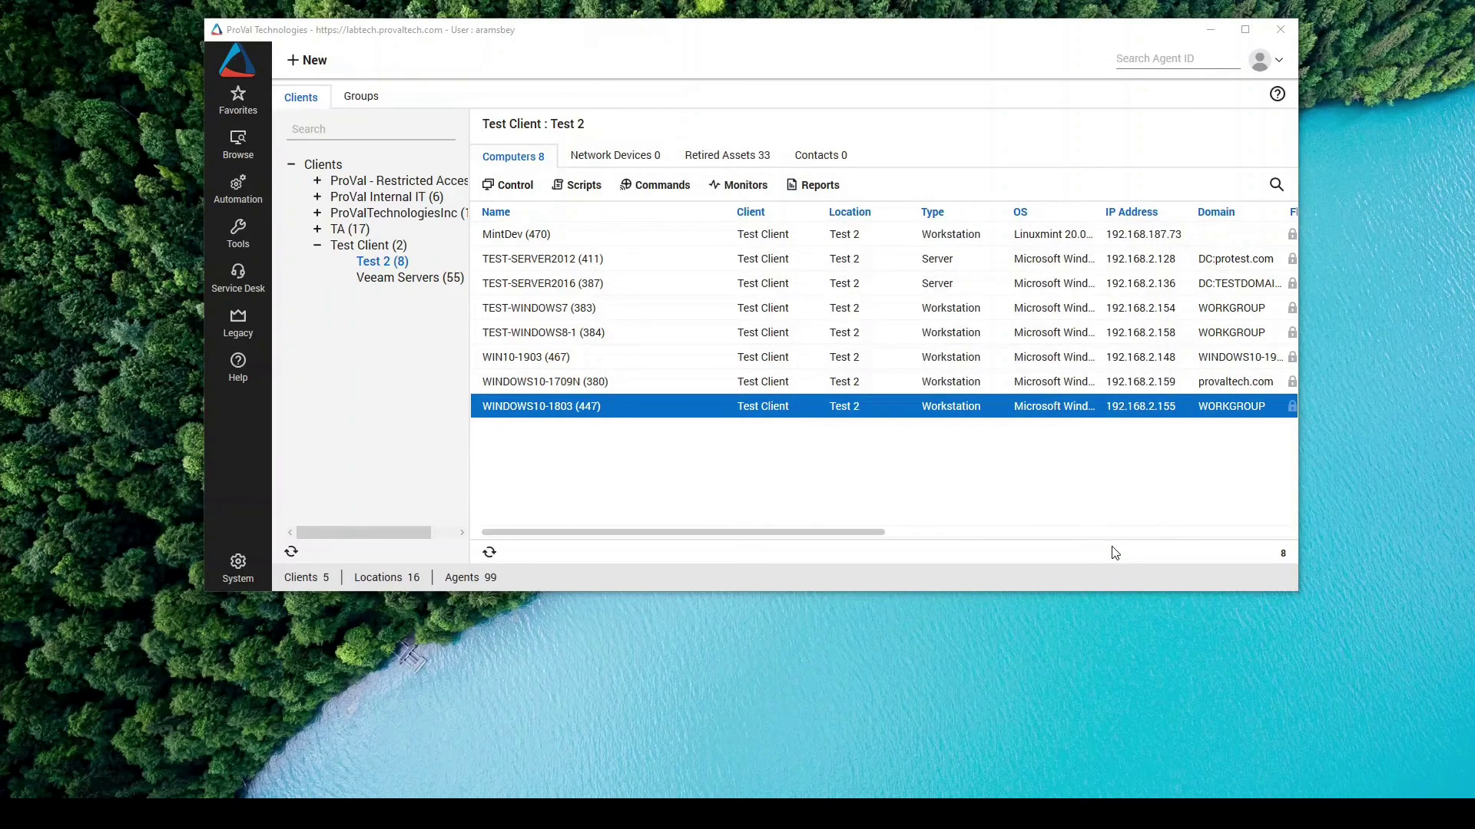